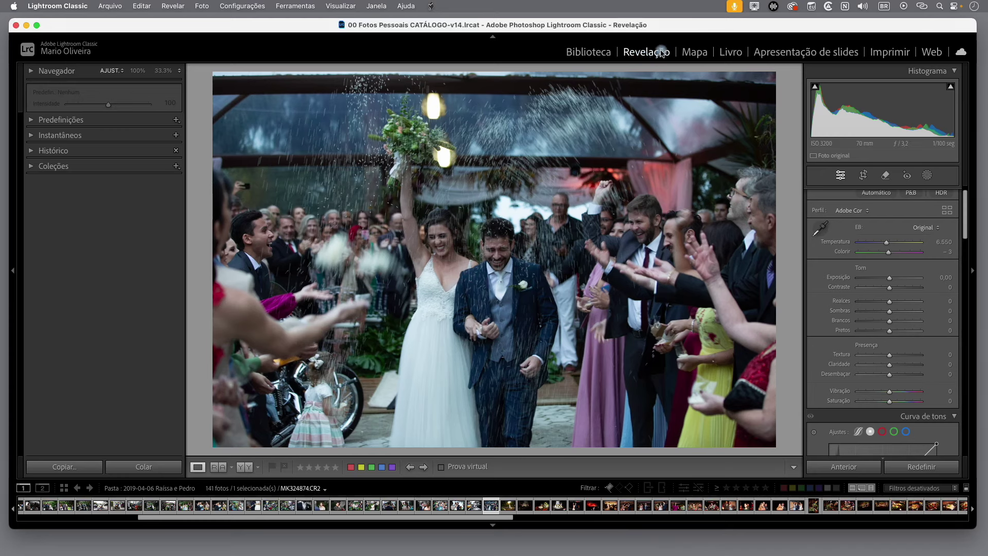
Return to Develop after a Library detour and activate Crop & Straighten on the wedding photo.
click(599, 53)
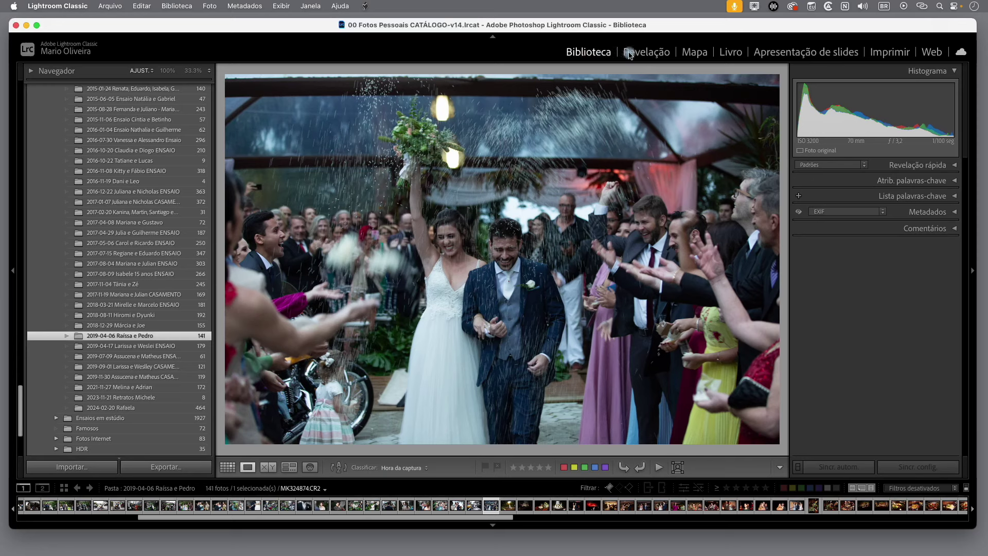
click(646, 53)
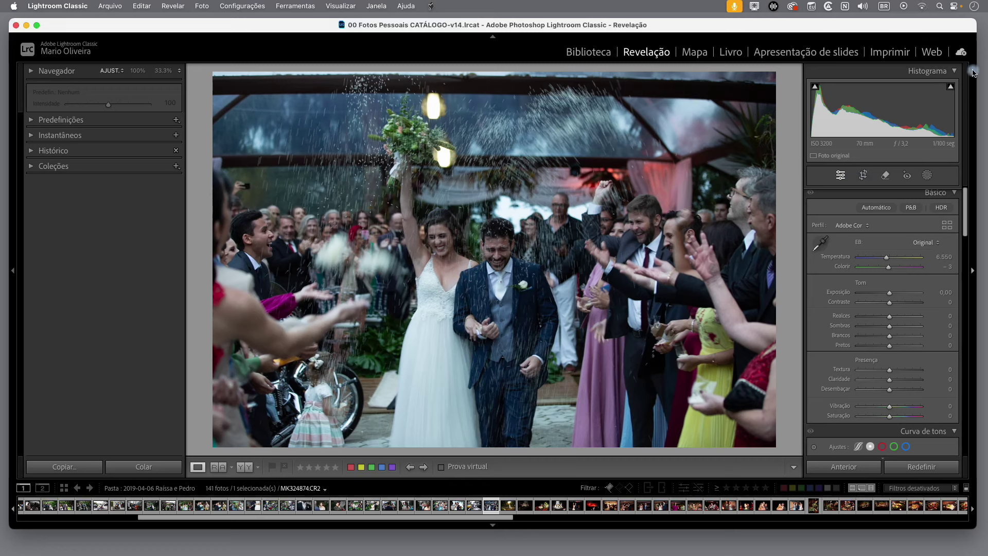
click(955, 72)
click(955, 72)
click(865, 176)
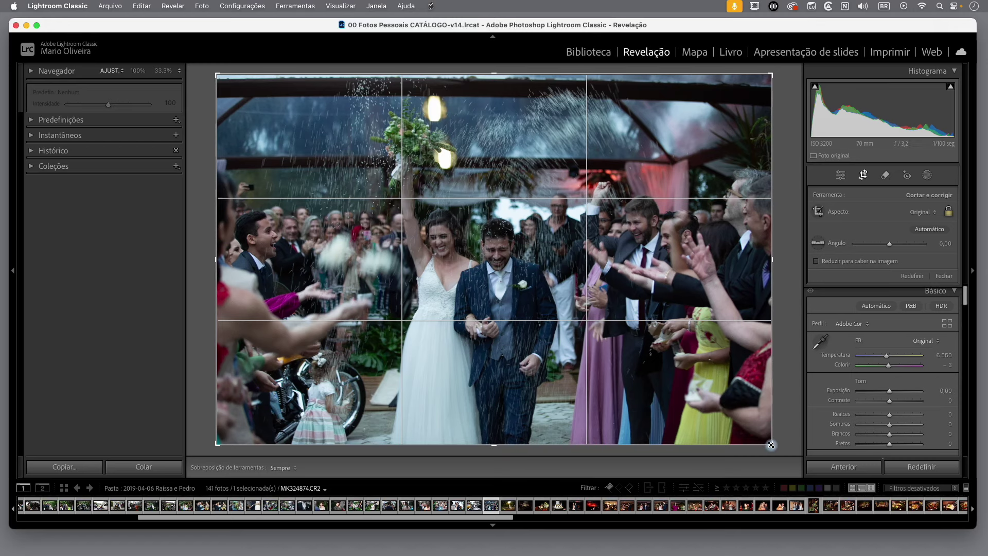
Tighten the crop from the lower right, recentre the couple, and tilt the photo to 0.48.
drag(771, 444, 732, 418)
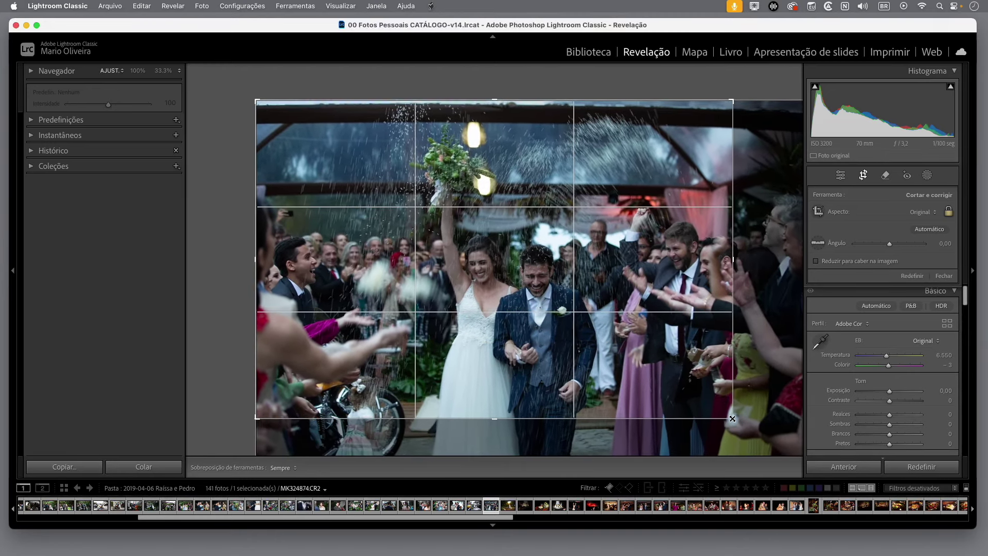
drag(732, 418, 731, 418)
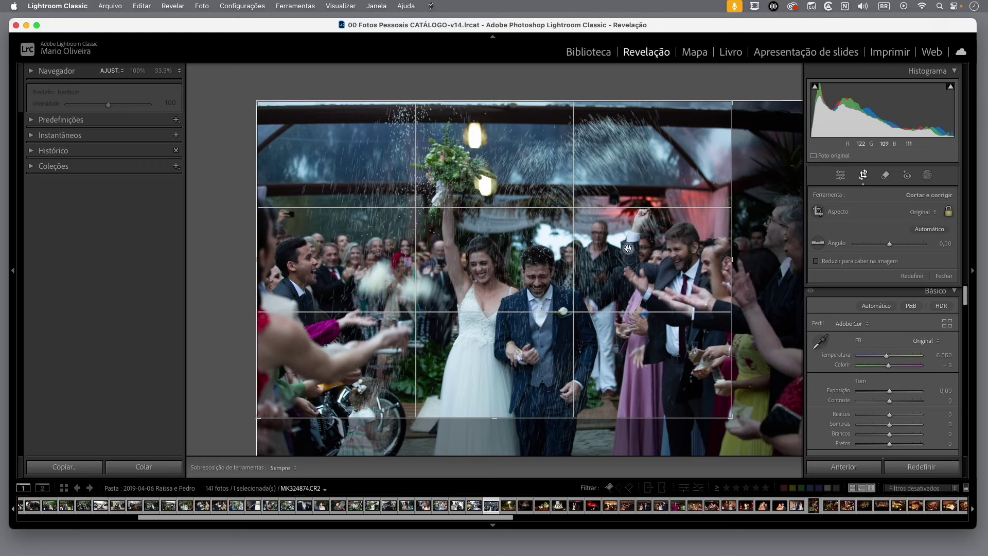
drag(665, 265, 638, 250)
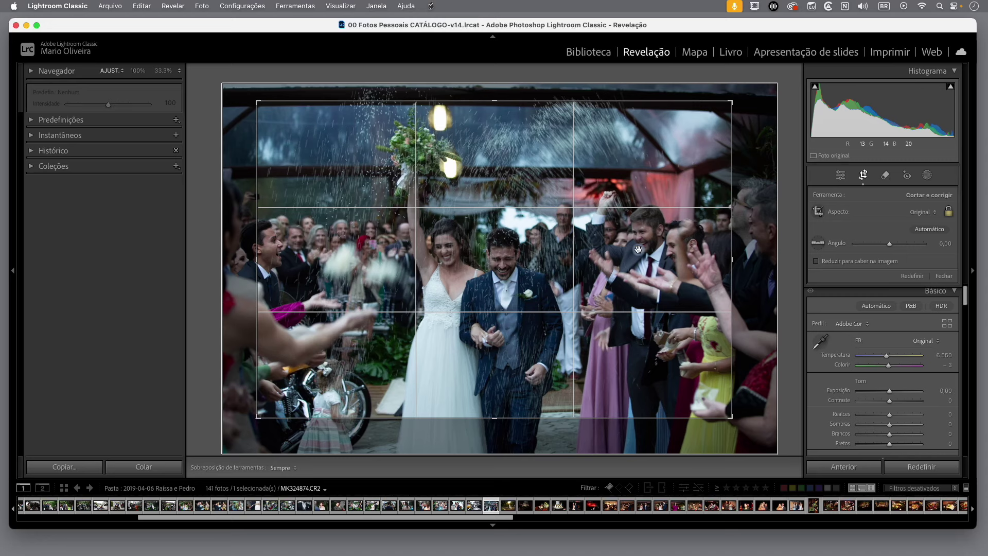
drag(634, 254, 634, 251)
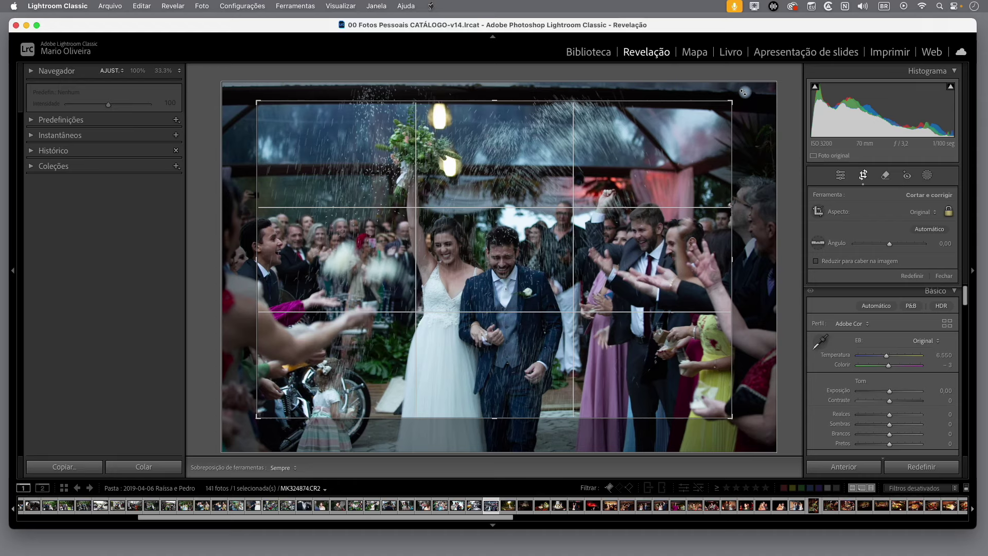
drag(744, 92, 745, 93)
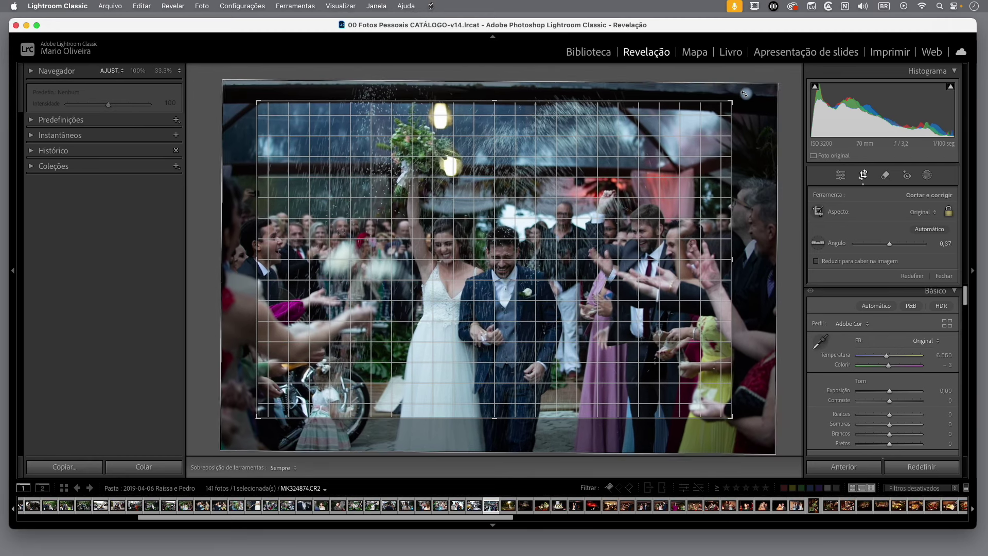
drag(745, 94, 746, 94)
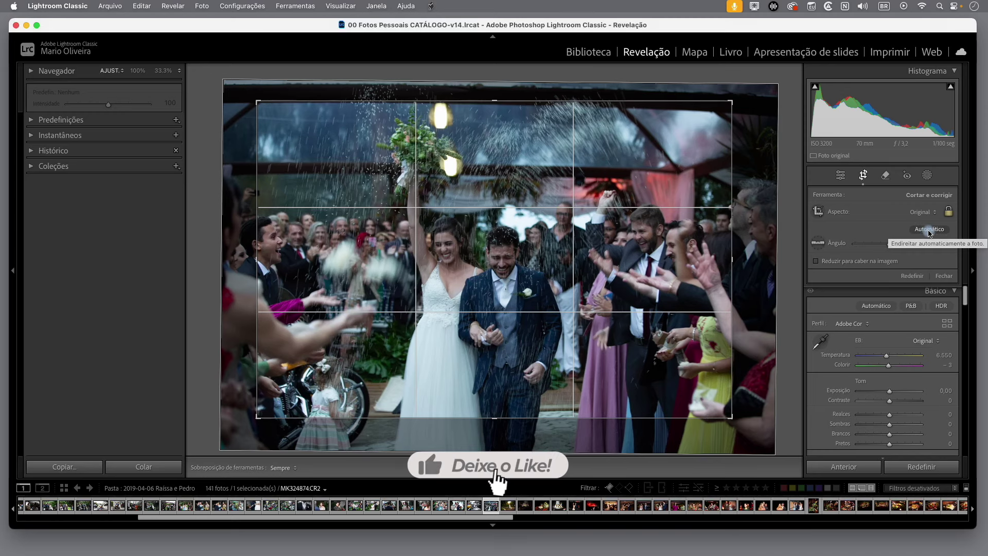
Auto-straighten the photo with Automático and apply the tightened crop with Fechar.
click(931, 231)
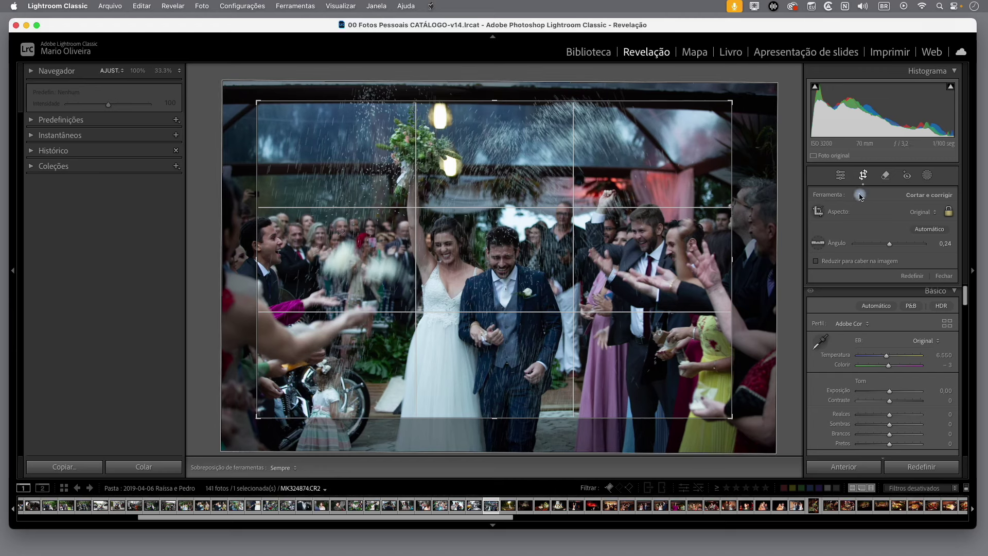
click(940, 230)
click(947, 278)
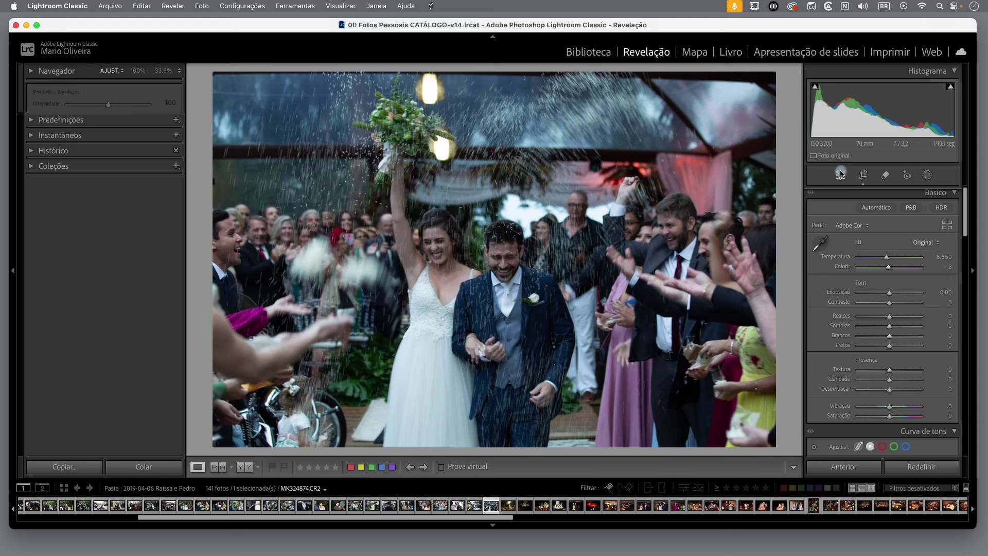
Reopen the crop, enlarge the frame toward the lower right, then reset crop and angle to 0.
click(864, 175)
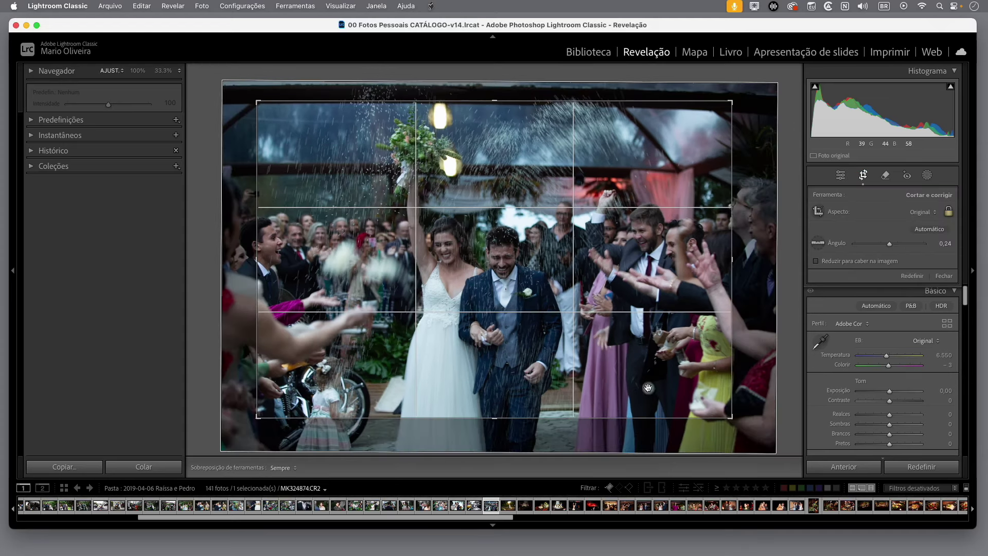
drag(733, 412, 745, 418)
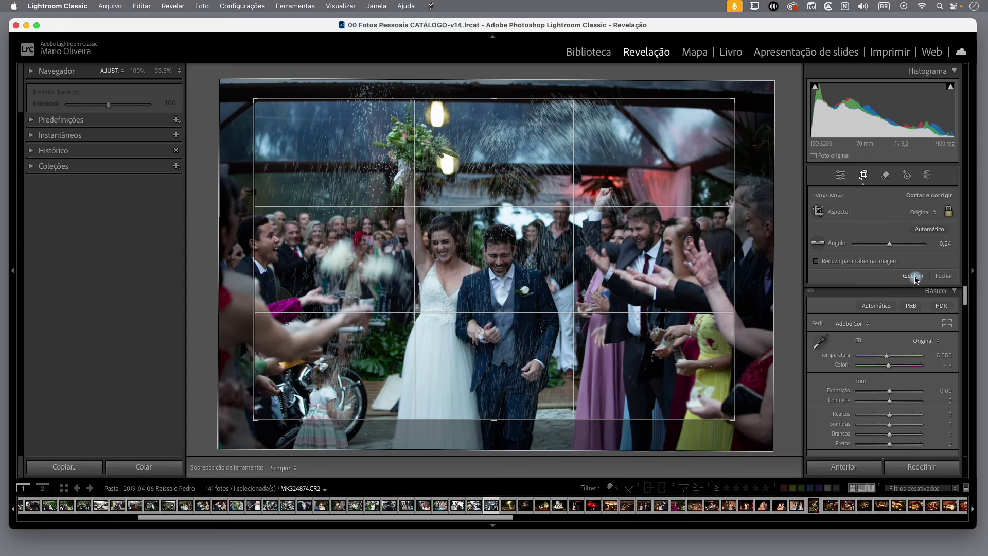
click(913, 277)
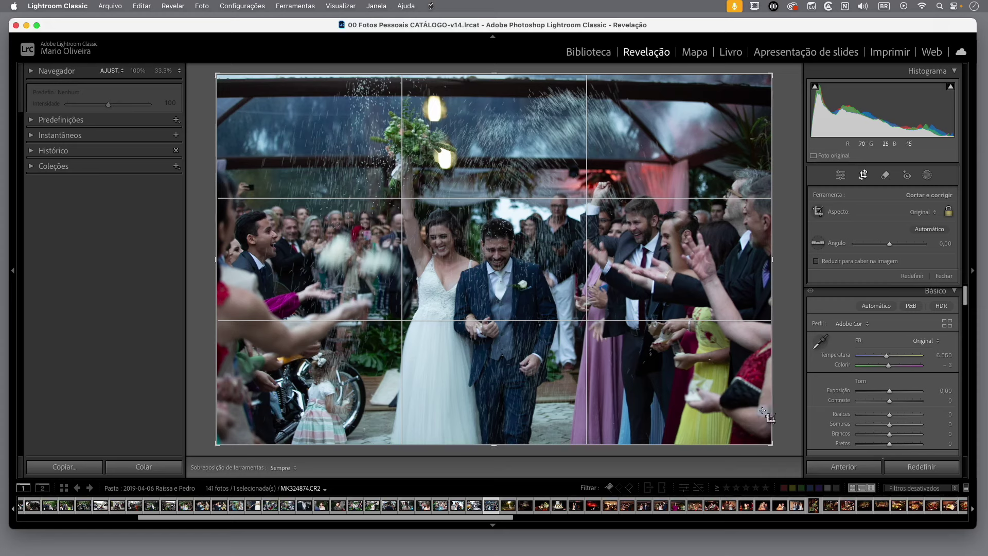
Re-tighten the crop around the recentred couple, auto-straighten it, and apply the crop.
drag(768, 441, 731, 417)
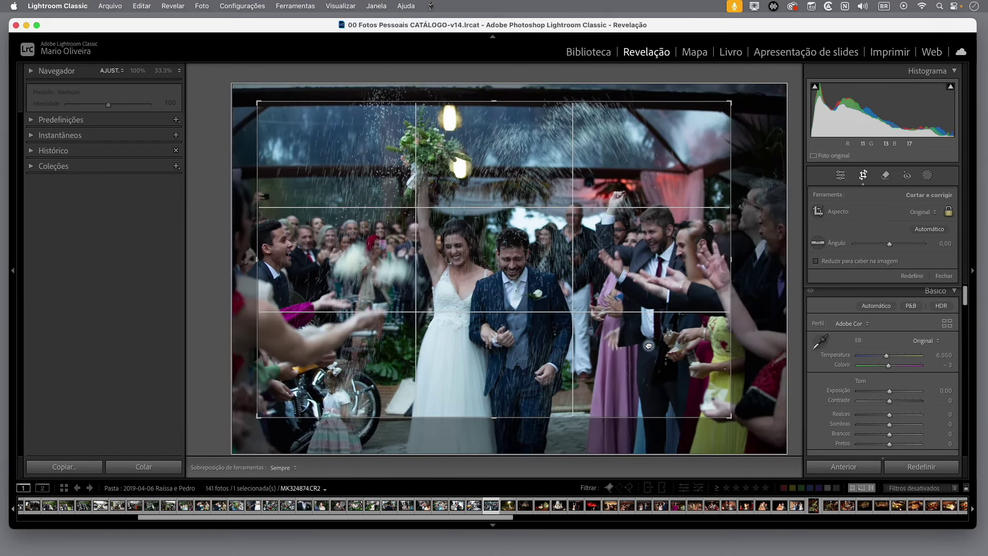
drag(661, 356, 640, 335)
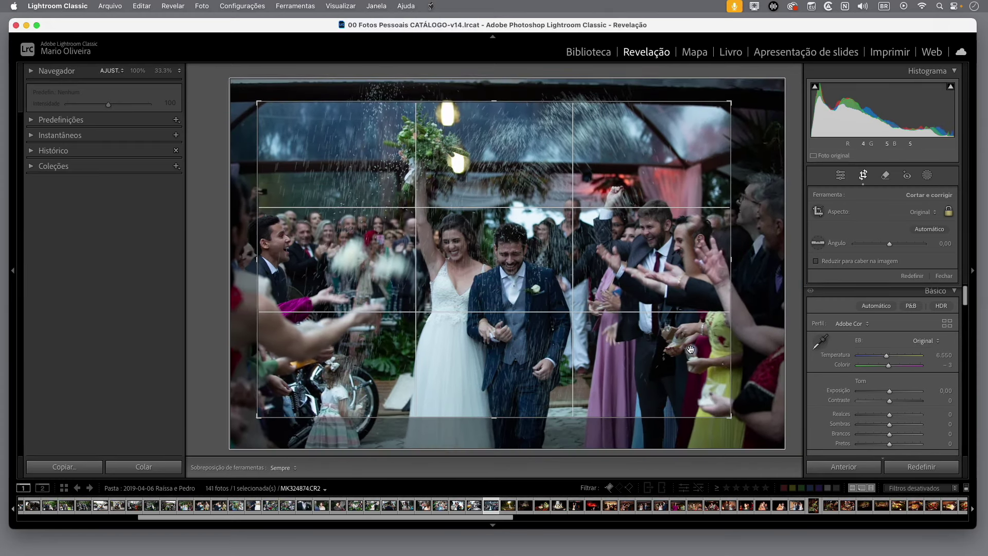
drag(735, 411, 713, 403)
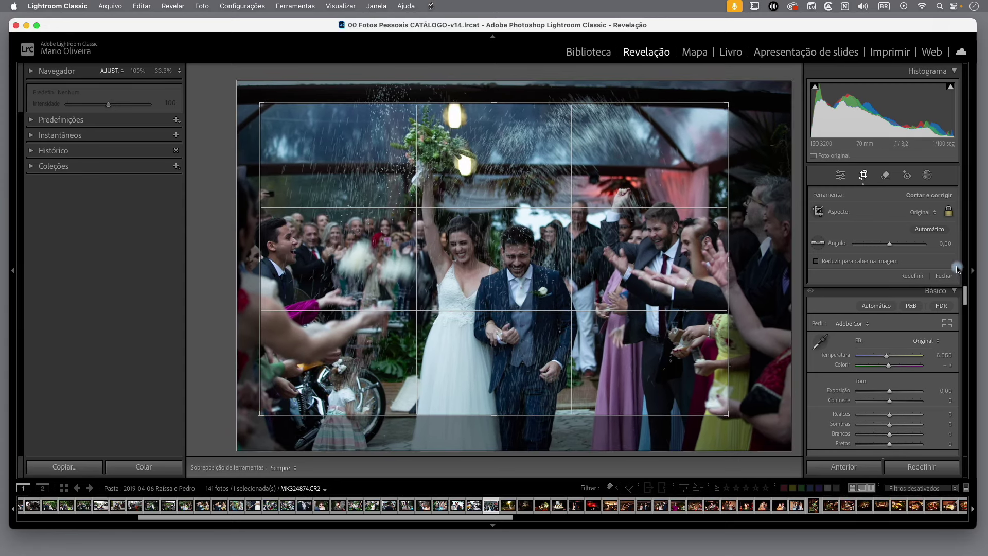
click(935, 232)
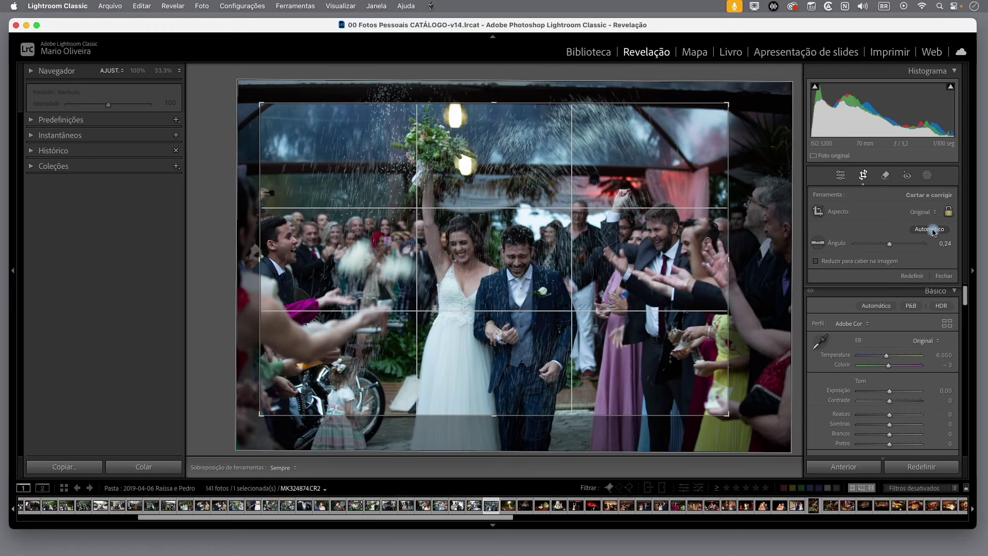
click(944, 276)
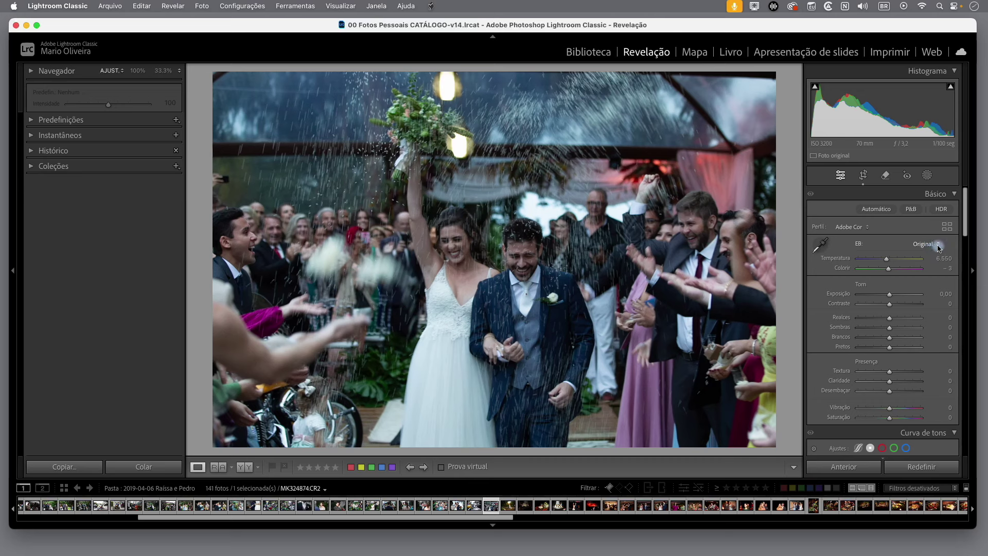
Show the WB presets dropdown in the Basic panel, with Original still selected.
click(940, 246)
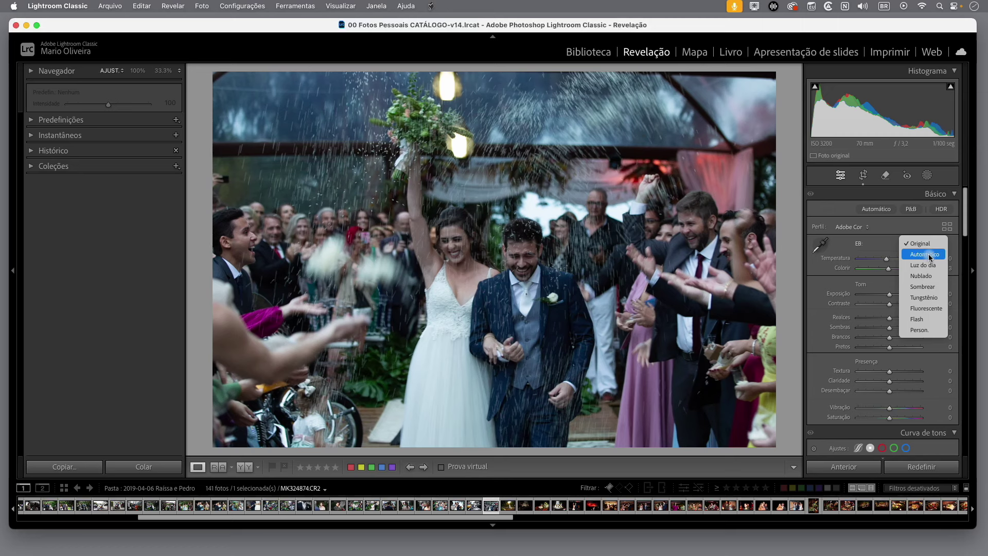
Apply Automático white balance (7,500, tint +3) and toggle the Before/After view.
click(925, 254)
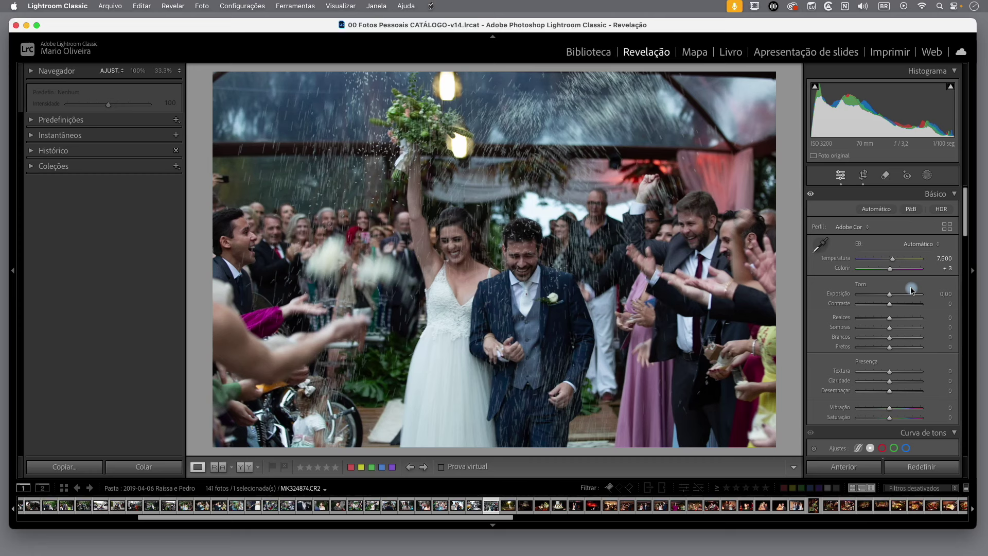
key(backslash)
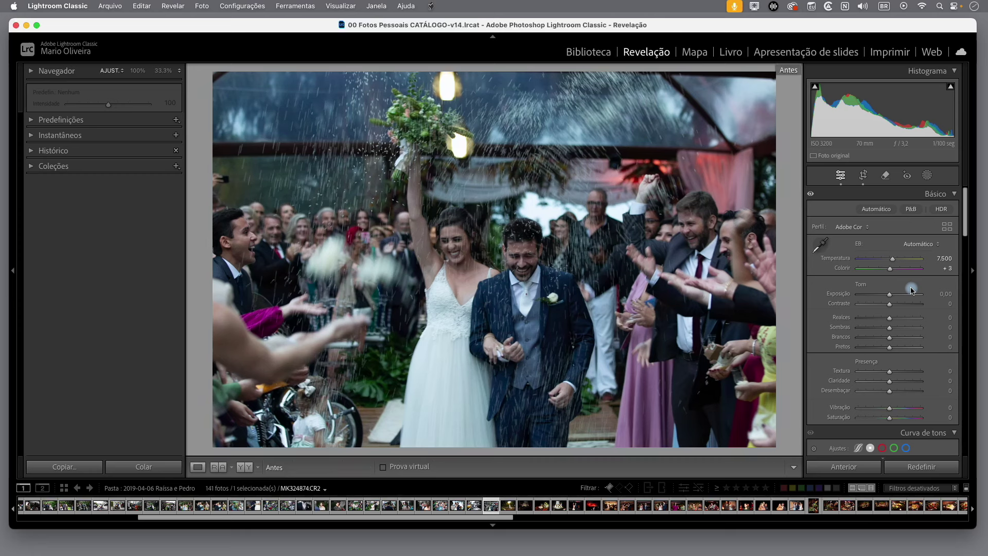
key(backslash)
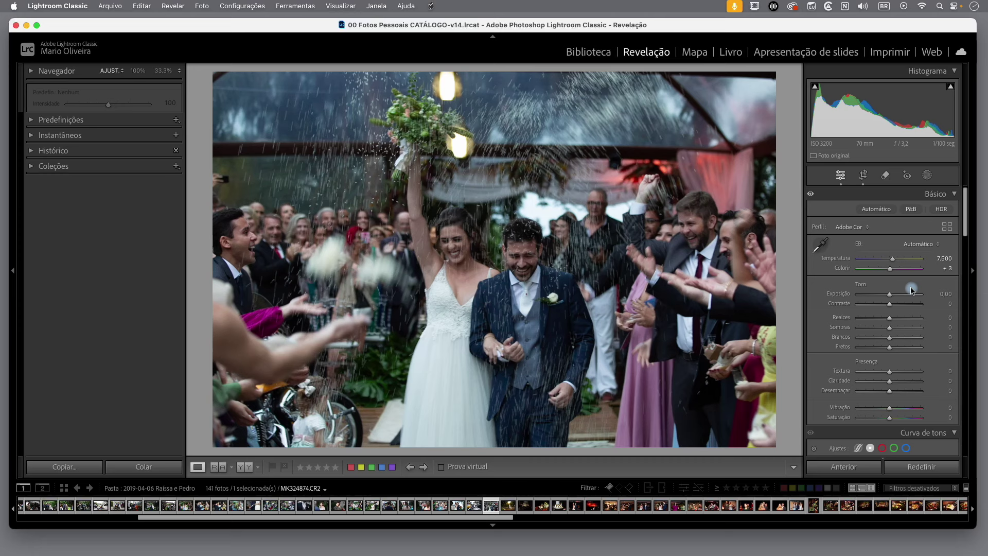
Warm Temperatura to 13,278 and swing Colorir through green to +104 magenta.
drag(894, 263, 899, 264)
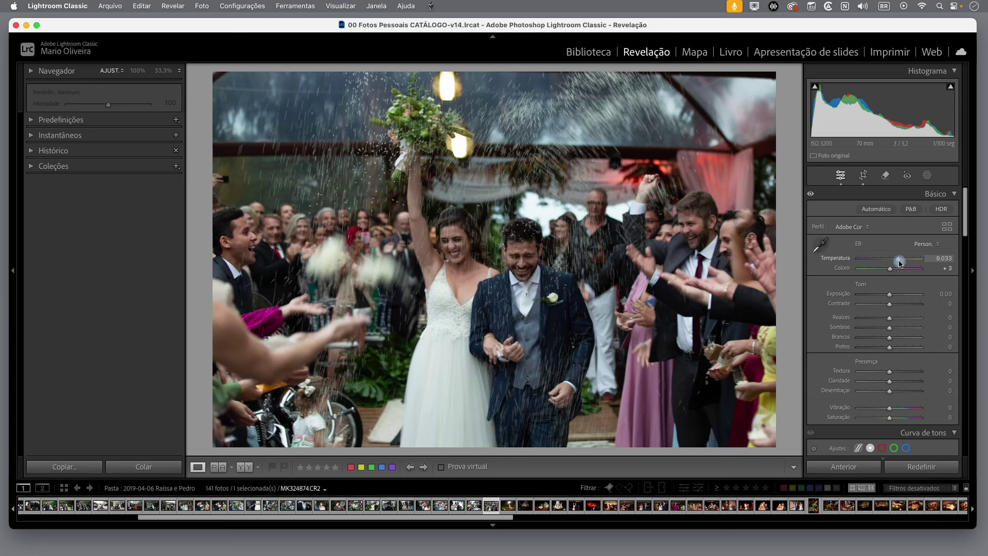
drag(900, 264, 894, 273)
drag(892, 273, 896, 274)
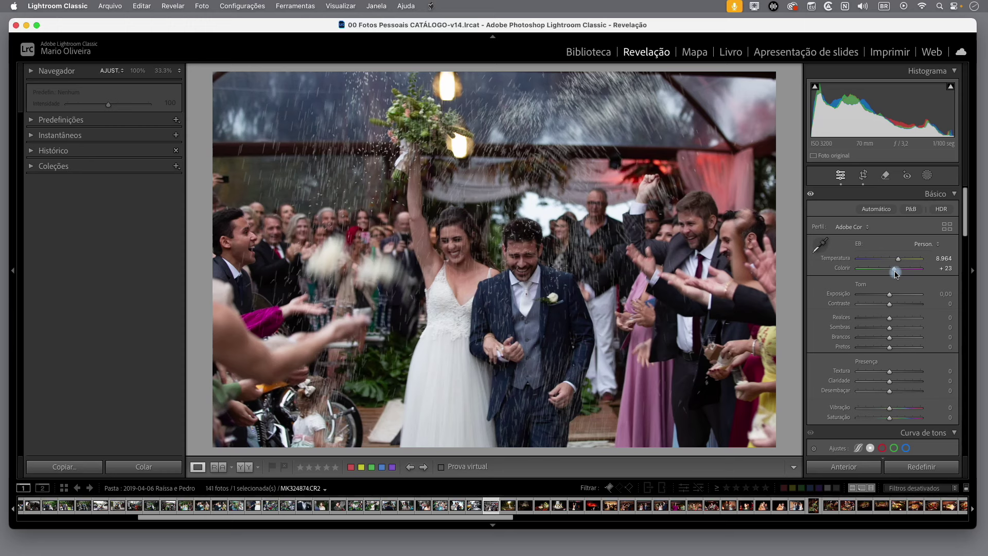
drag(896, 273, 872, 275)
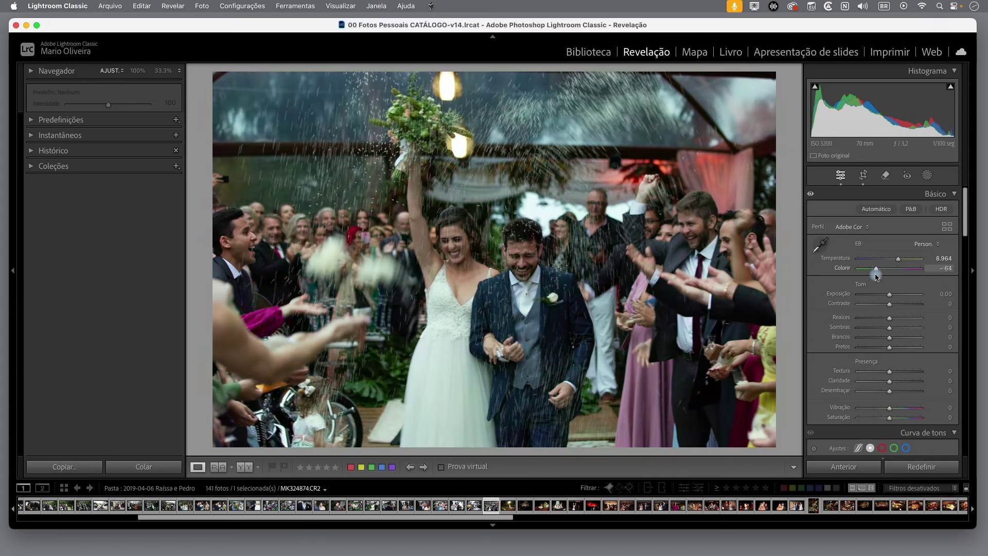
mouse_move(871, 276)
mouse_down()
mouse_move(913, 276)
mouse_move(859, 262)
mouse_move(907, 264)
mouse_up()
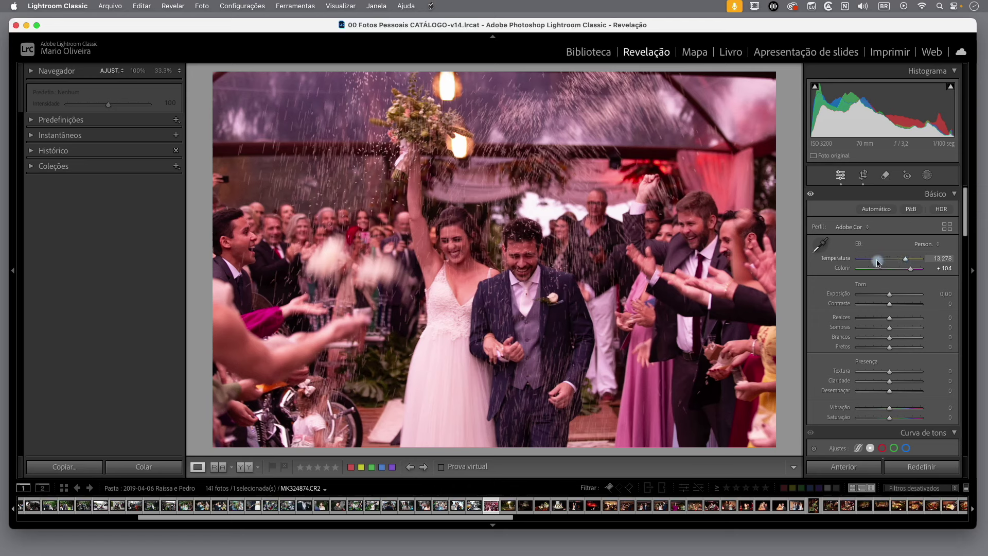
Reset temperature and tint, reapply Automático white balance, warm to 8,259, and apply auto tone.
double_click(839, 263)
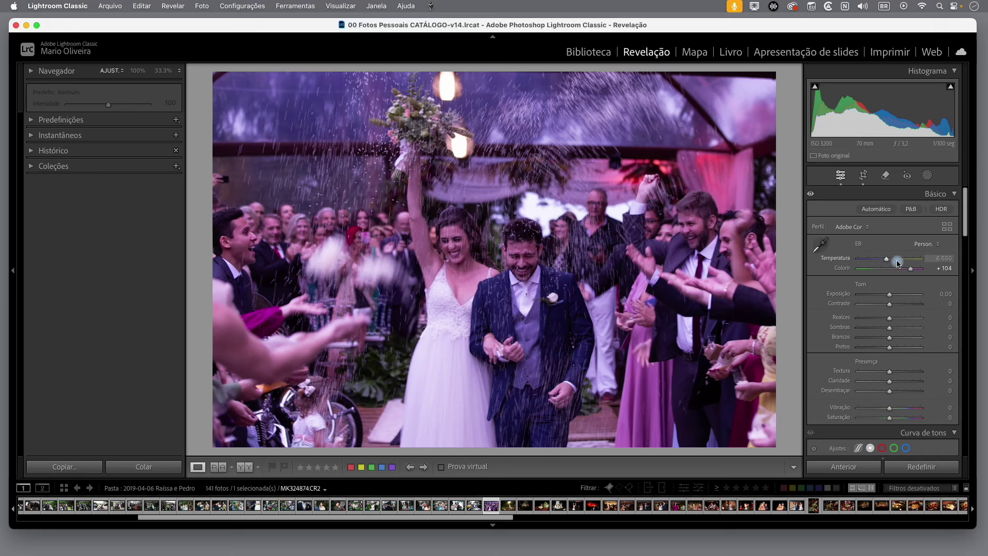
double_click(841, 269)
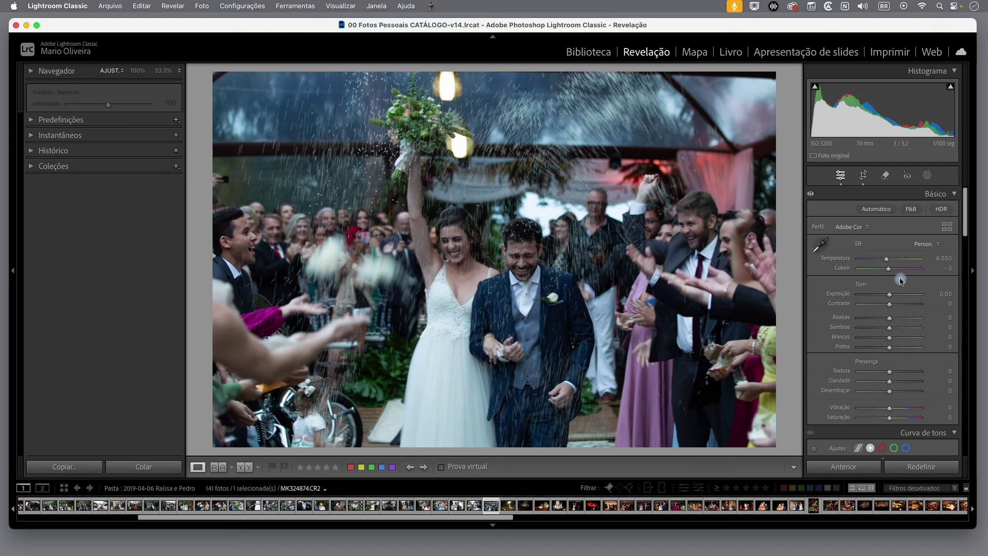
click(929, 245)
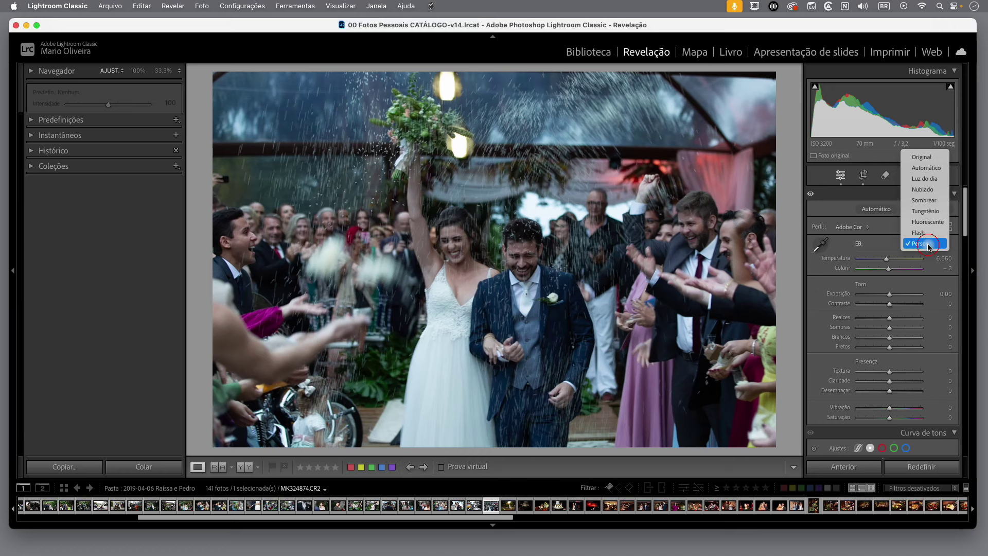
click(926, 168)
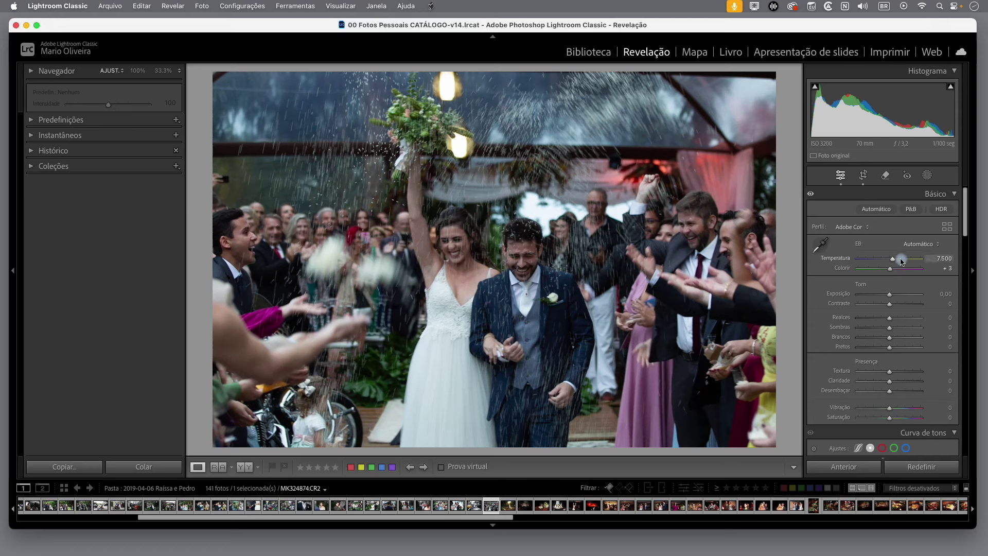
drag(896, 263, 898, 264)
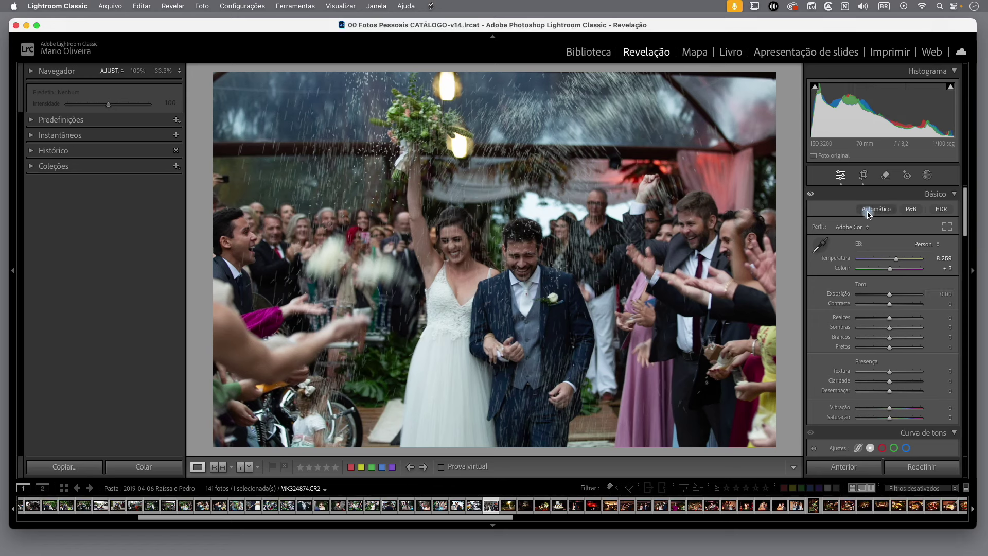
click(880, 212)
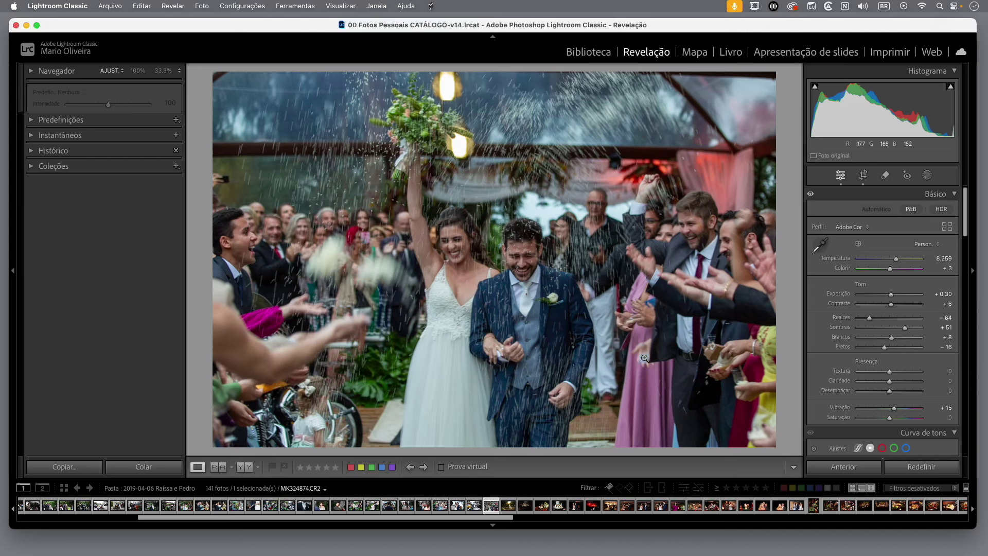
Reapply automatic tone settings and raise exposure to +0.75.
click(880, 211)
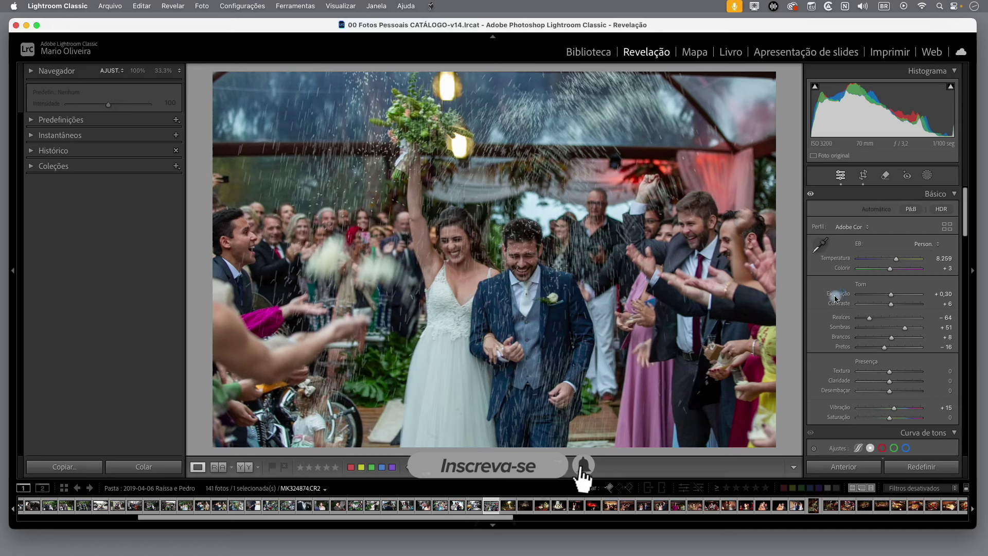
drag(891, 294, 897, 298)
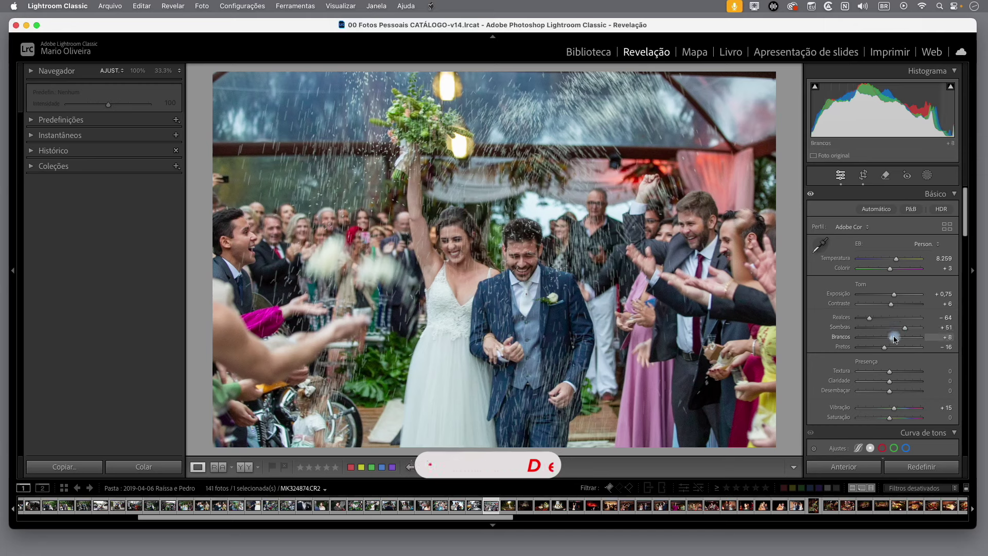
Raise the whites to +21 to brighten the highlights, keeping exposure at +0.75.
drag(891, 337, 898, 344)
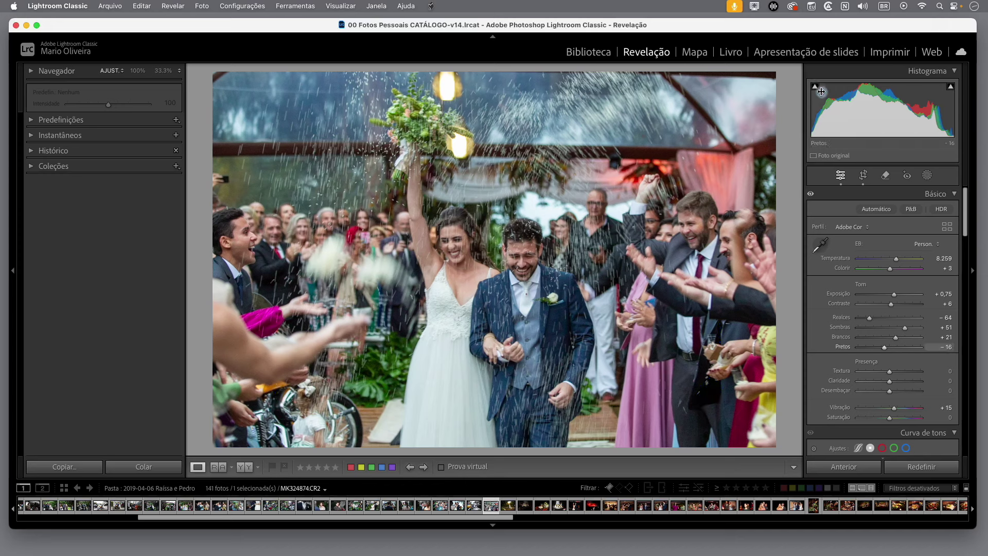
mouse_move(815, 87)
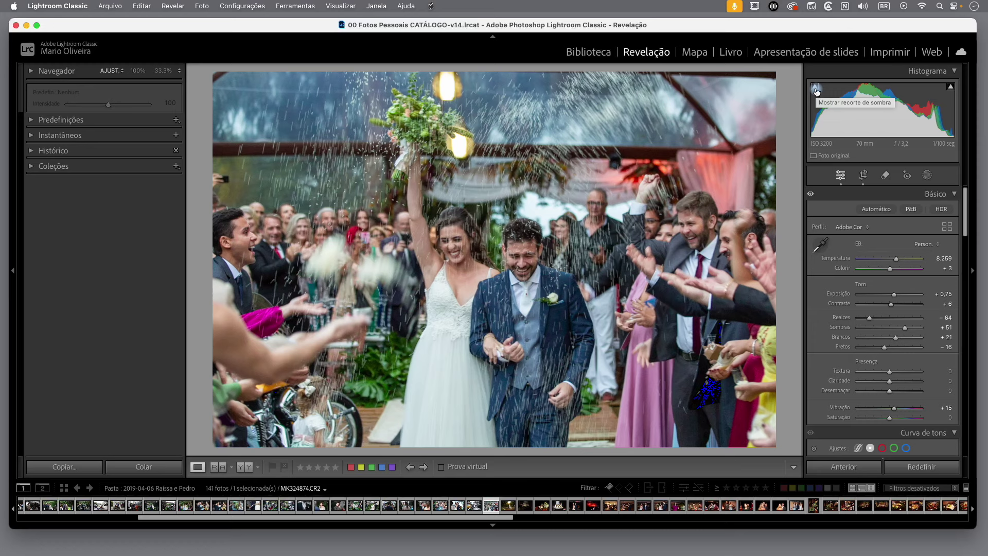
Lift the blacks from −49 to −27, using the shadow clipping warning to check.
drag(885, 347, 864, 350)
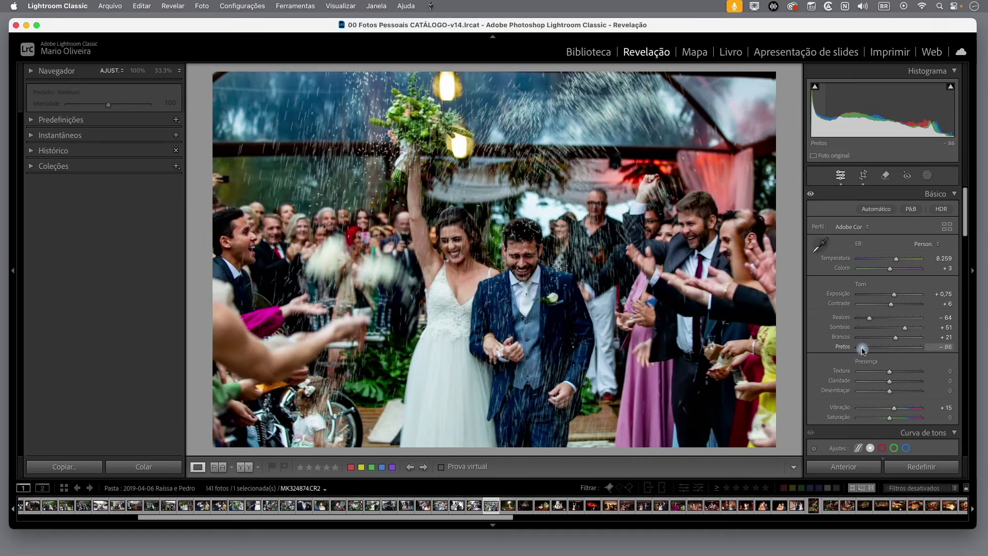
click(816, 87)
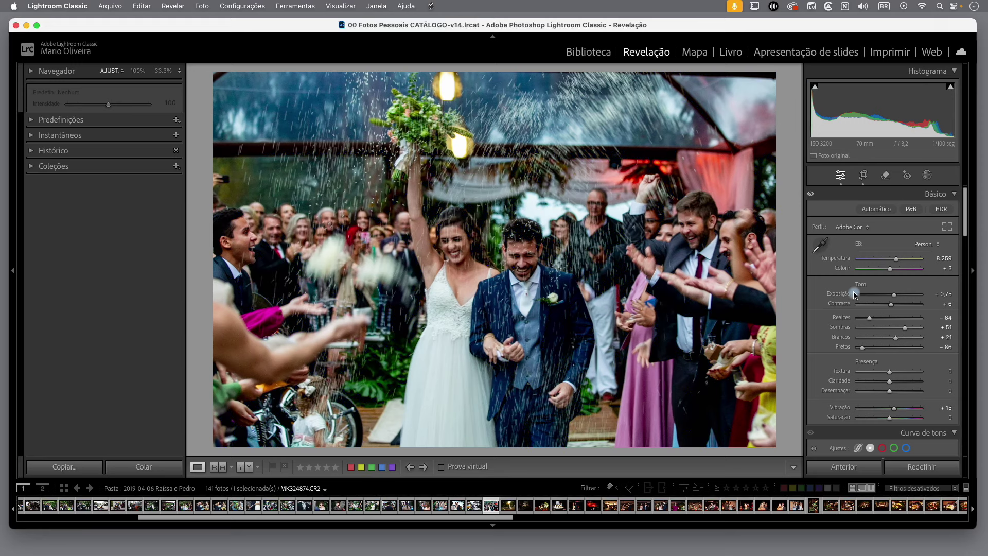
drag(865, 352, 882, 353)
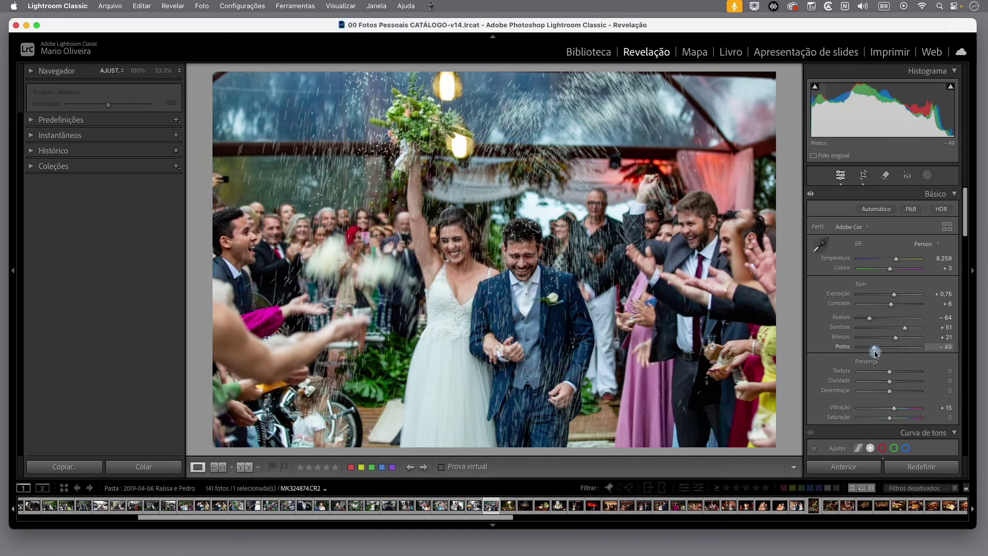
drag(882, 353, 881, 352)
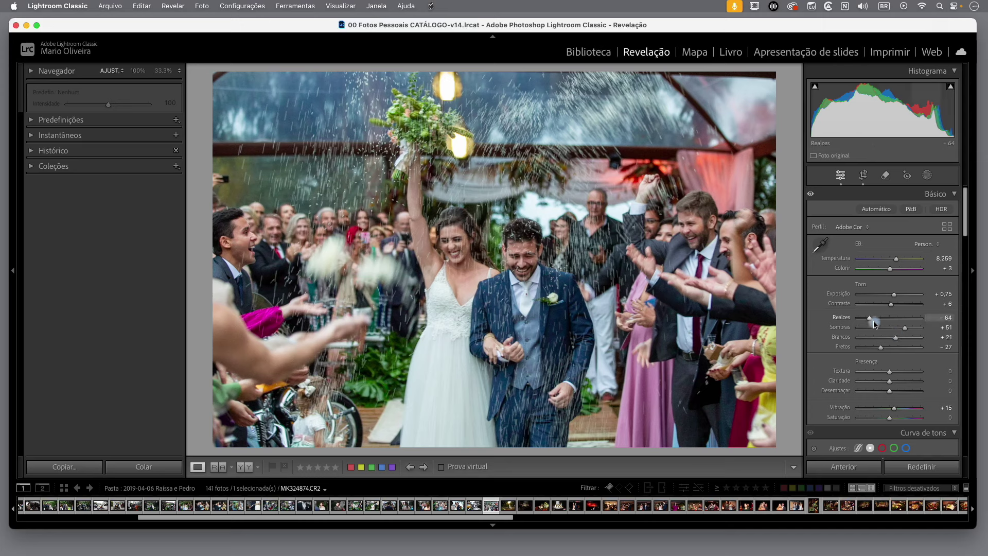
Test the highlights at +61, then pull them back down to −50.
drag(869, 319, 909, 319)
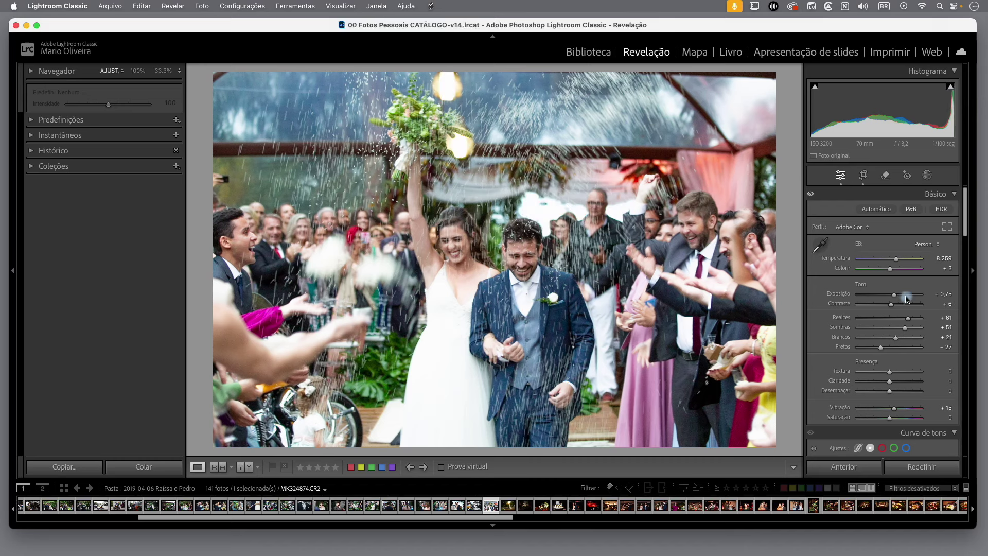
drag(910, 322, 884, 325)
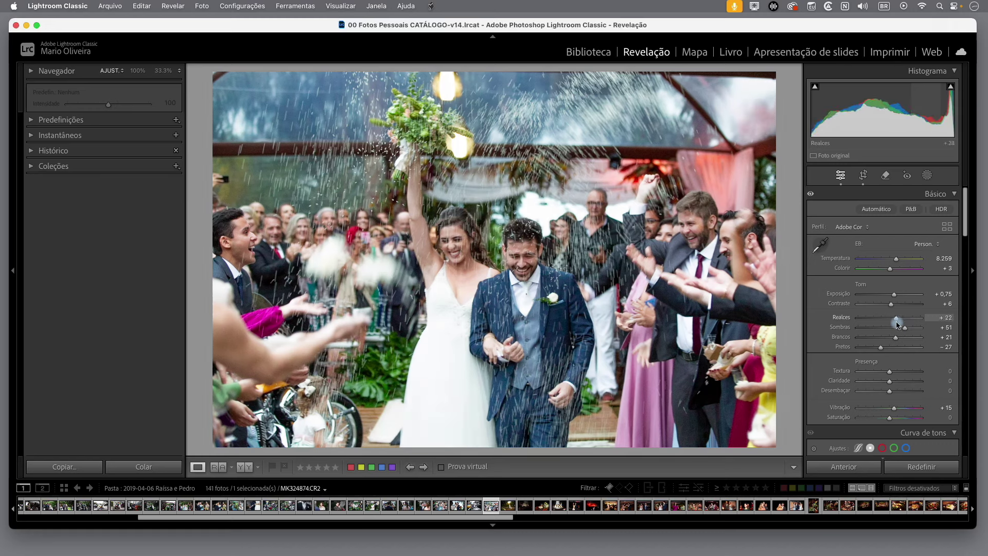
drag(884, 325, 875, 325)
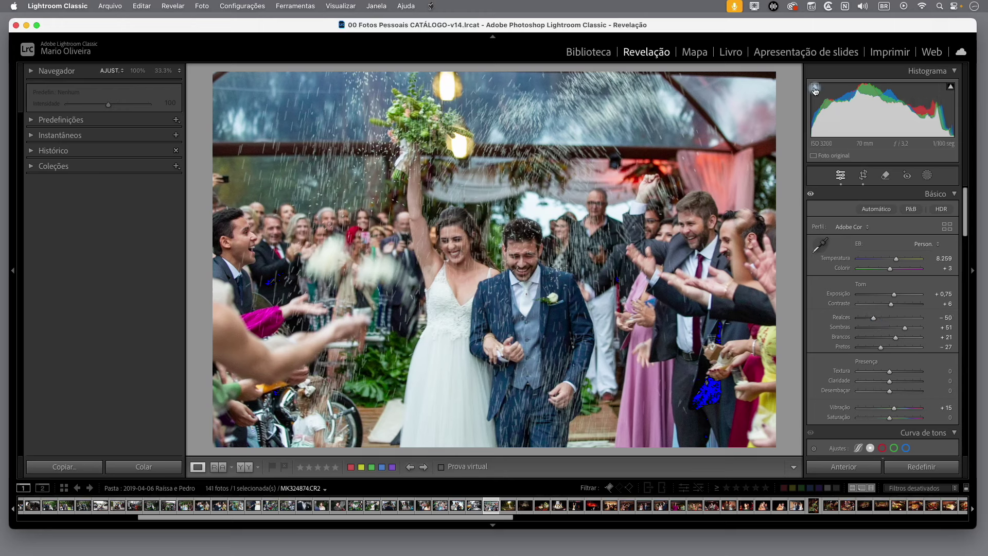
click(951, 87)
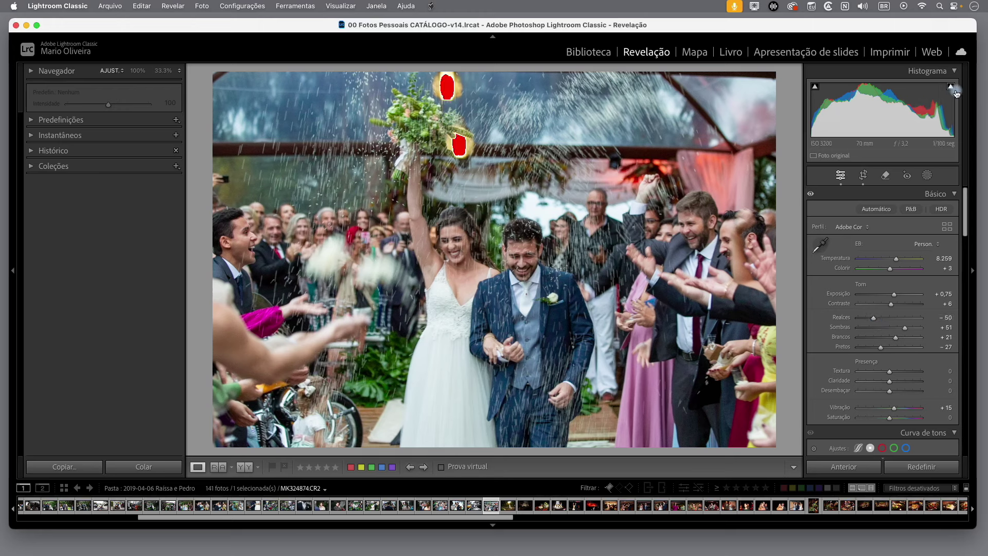
click(817, 88)
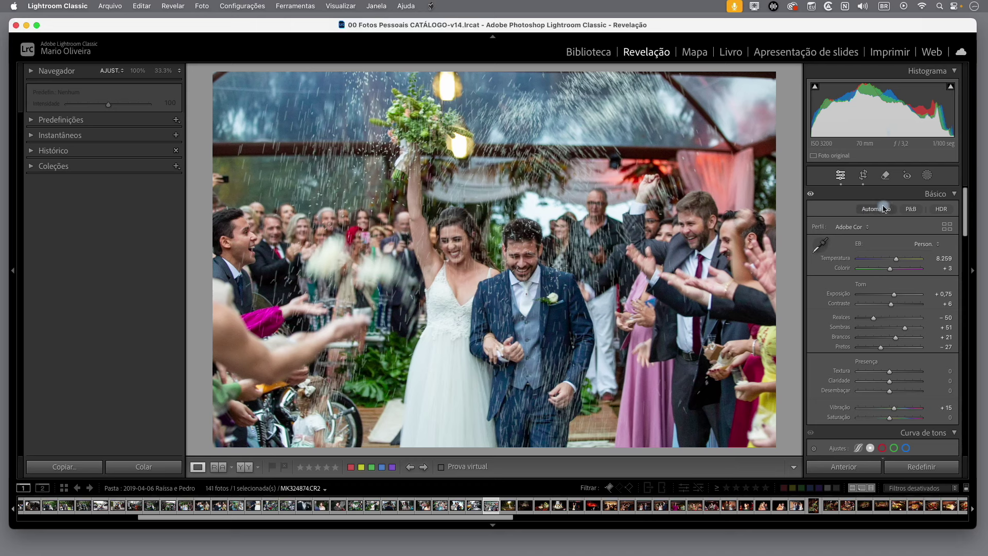
Apply Auto tone settings, then set exposure to +1.15.
click(877, 209)
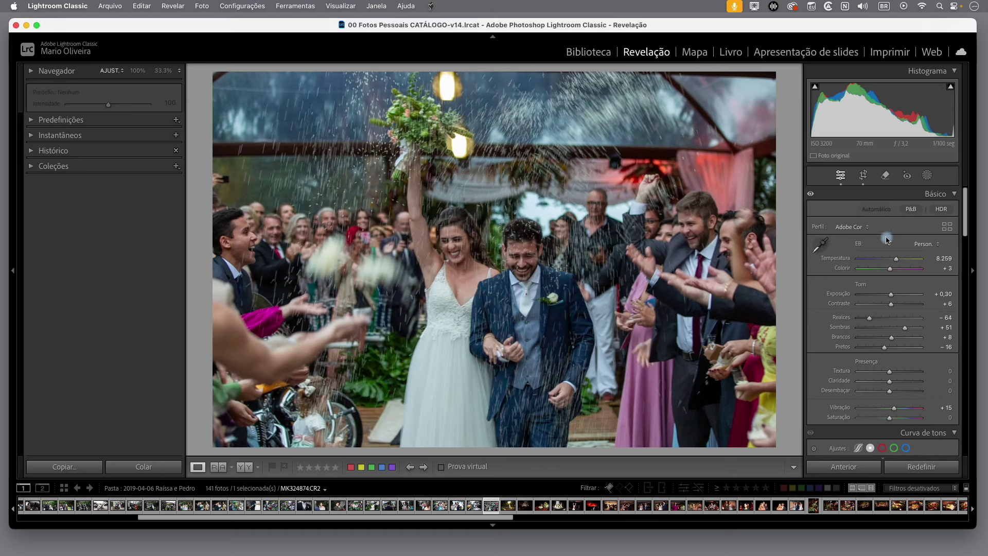
drag(892, 298, 898, 301)
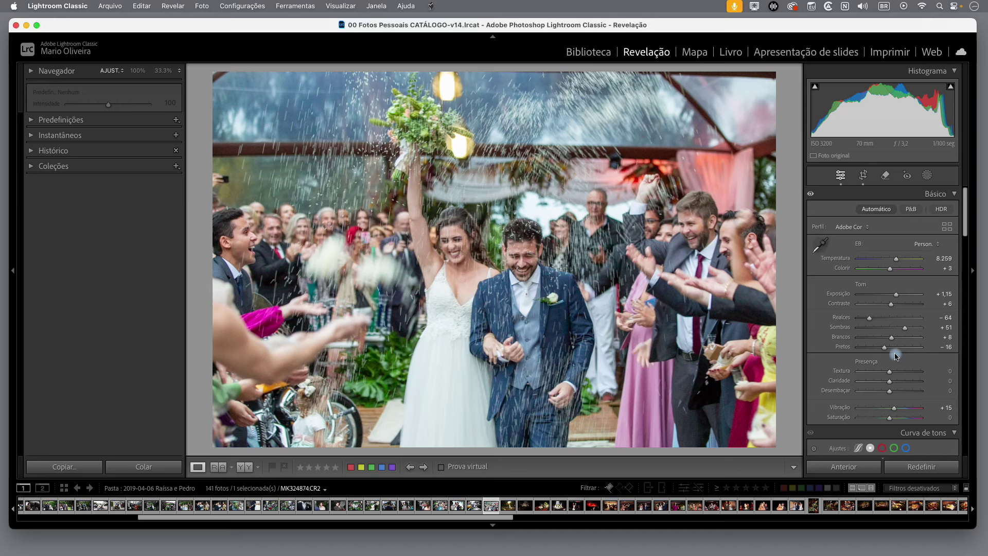
Scroll the right panel past Tone Curve and Color Mixer down to Color Grading.
scroll(895, 356, down, 1)
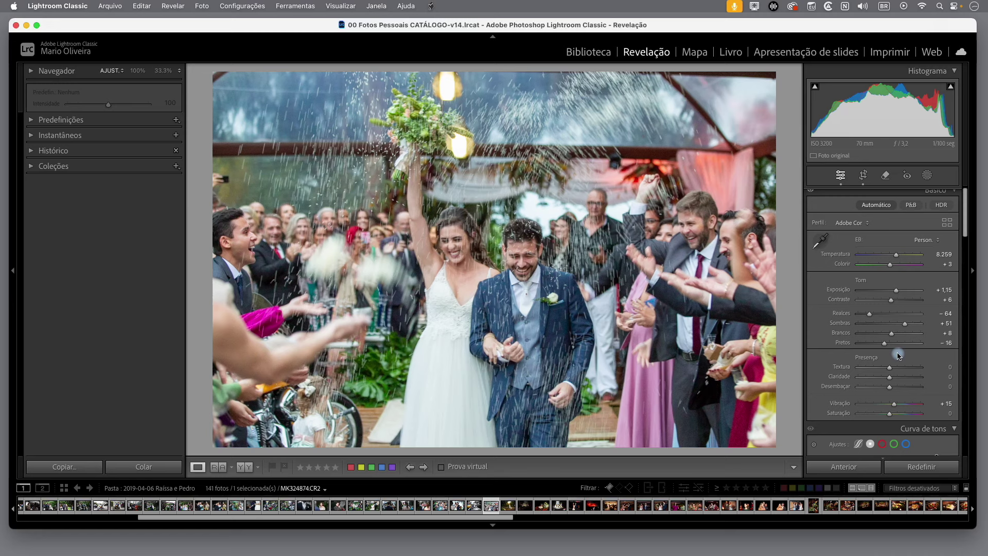
scroll(899, 355, down, 2)
scroll(899, 355, down, 1)
scroll(898, 355, down, 1)
scroll(899, 355, down, 2)
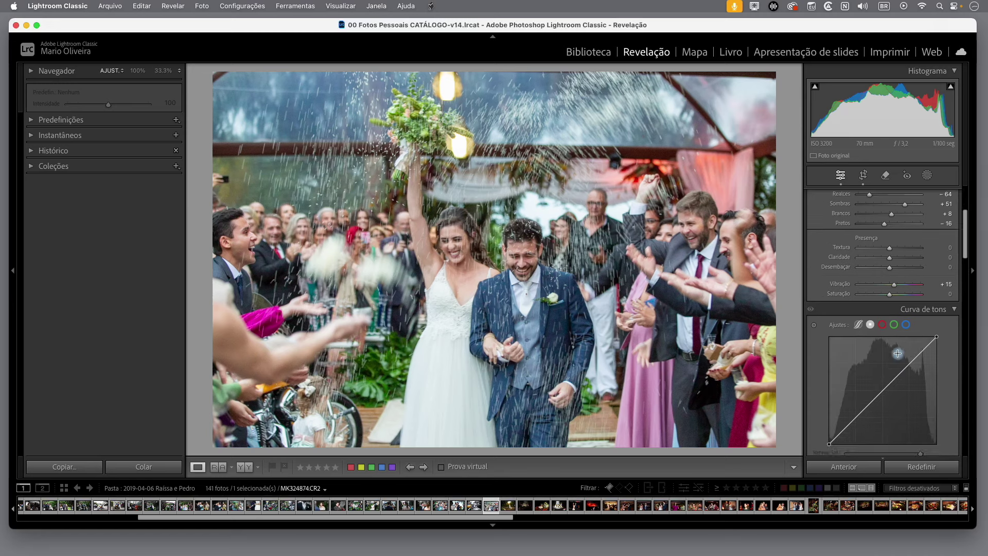
scroll(898, 354, down, 3)
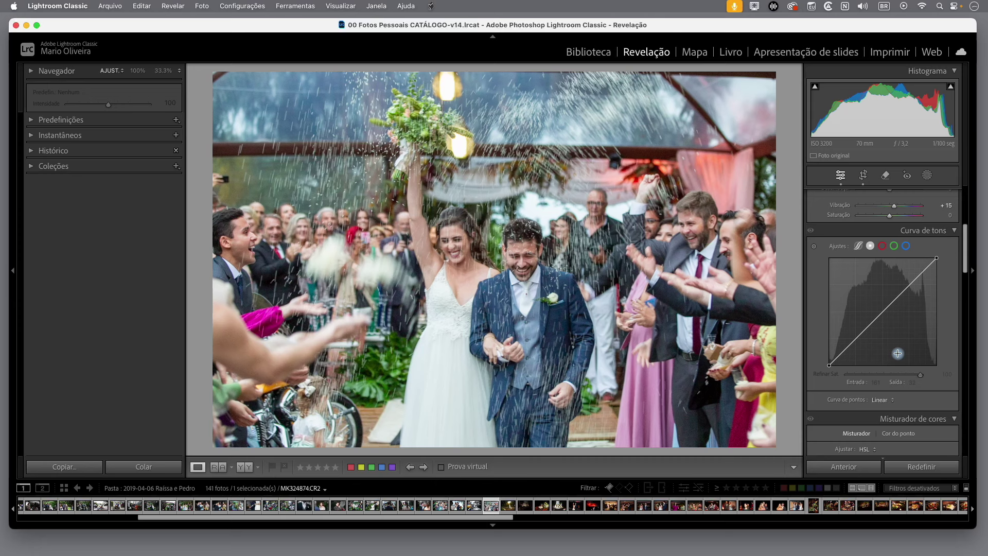
scroll(899, 353, down, 1)
scroll(899, 354, down, 1)
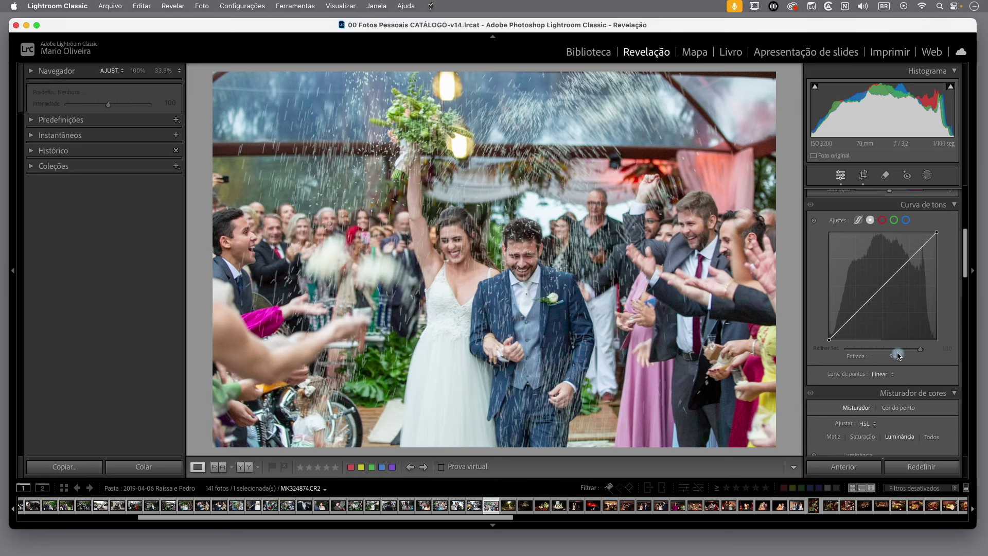
scroll(899, 354, down, 1)
scroll(898, 355, down, 1)
scroll(899, 354, down, 3)
scroll(897, 352, down, 4)
scroll(896, 345, down, 2)
scroll(921, 329, down, 1)
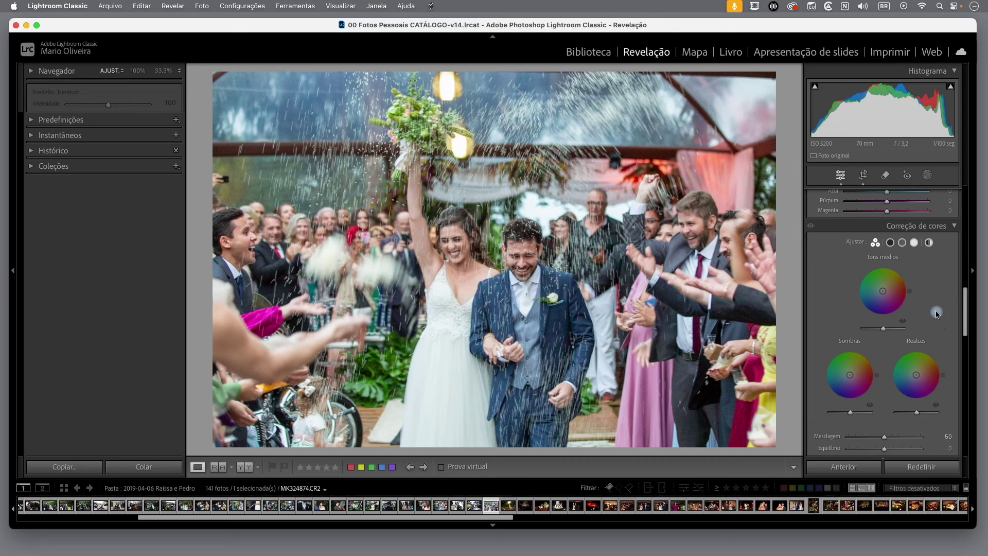
scroll(939, 317, down, 1)
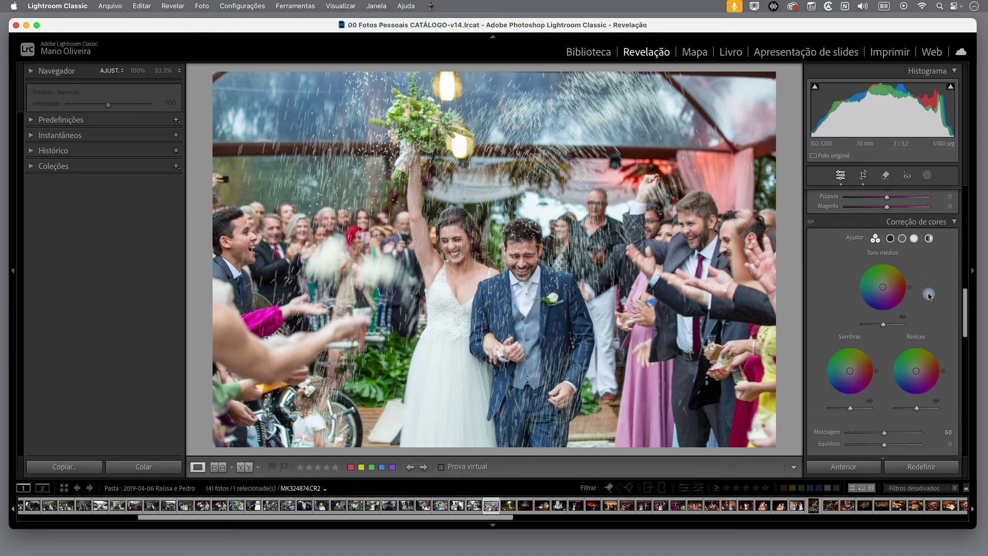
mouse_move(883, 290)
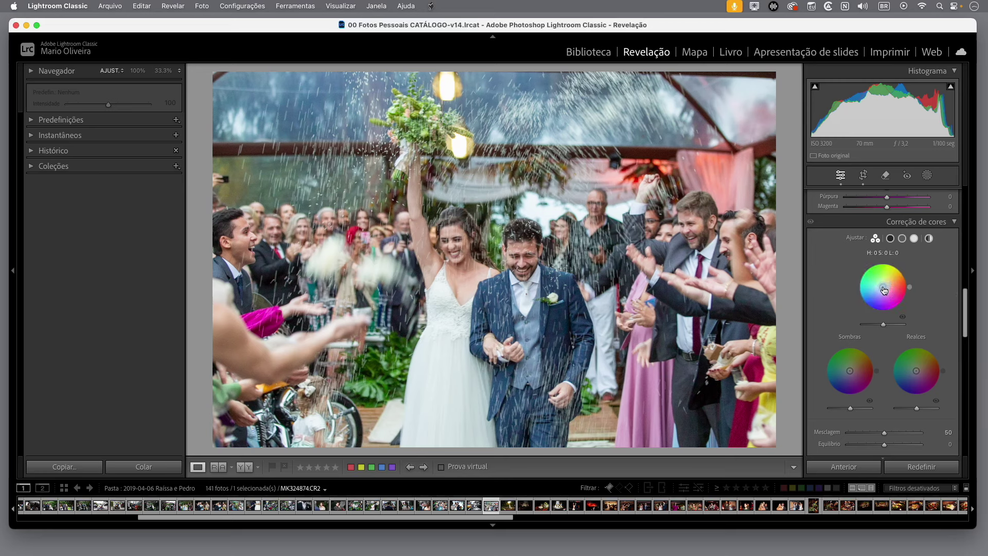
drag(884, 291, 886, 283)
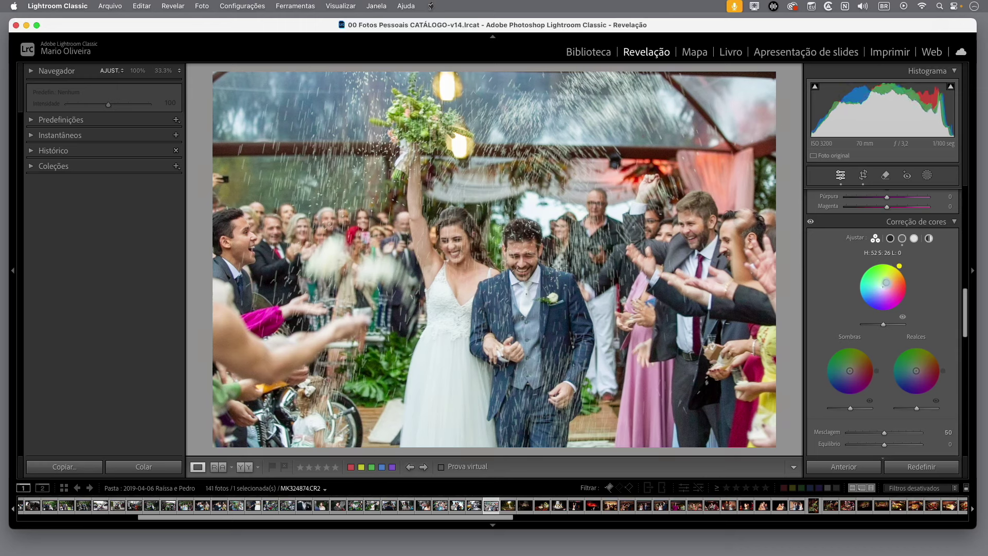
Keep midtones warm at hue 49, saturation 34, and tint the shadows cool blue.
mouse_move(886, 282)
mouse_down()
mouse_move(874, 297)
mouse_move(896, 289)
mouse_up()
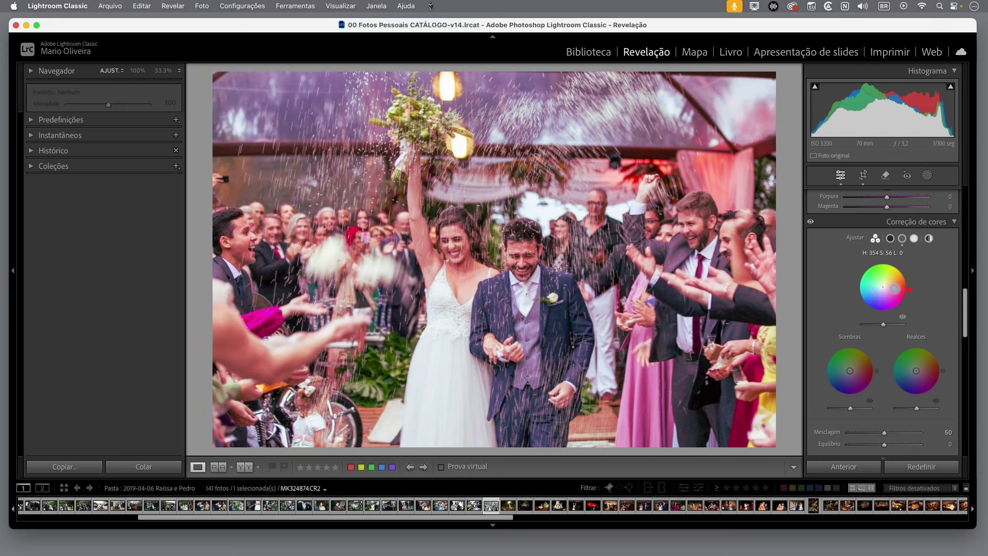
drag(896, 289, 887, 281)
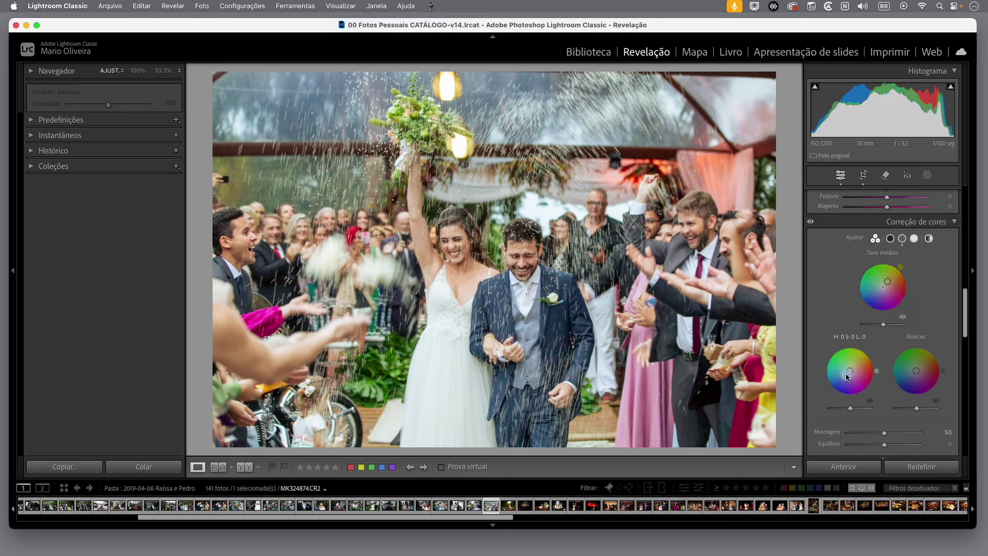
drag(852, 372, 843, 373)
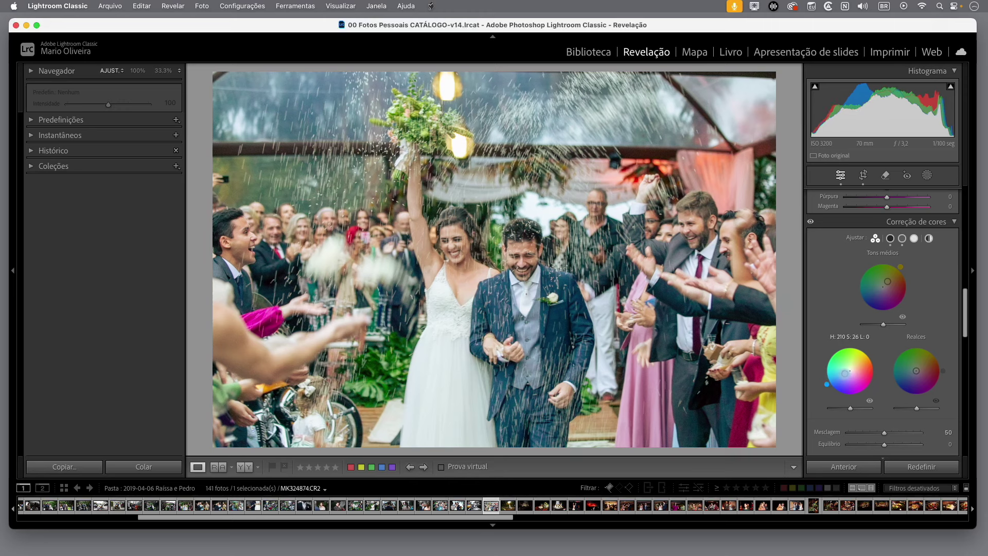
drag(845, 373, 845, 373)
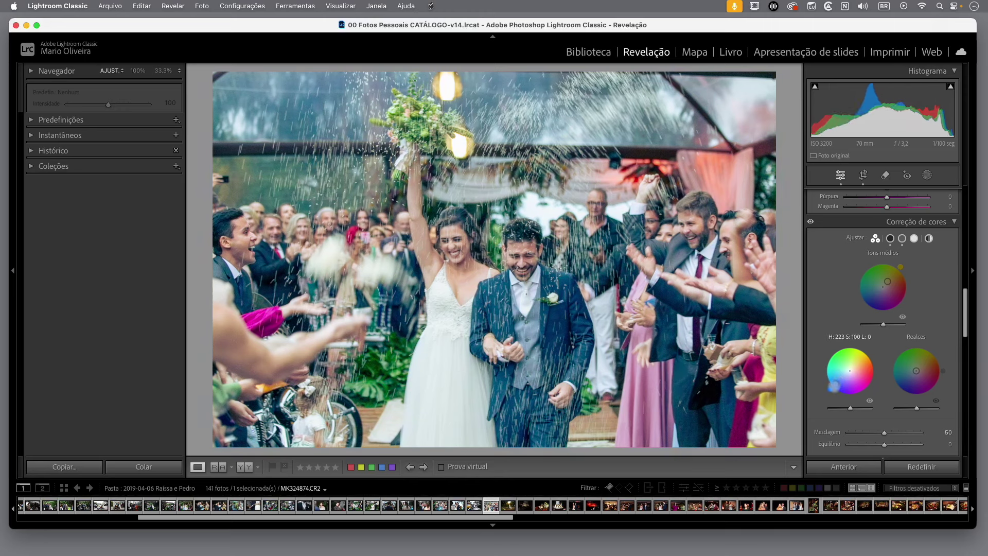
drag(845, 373, 845, 378)
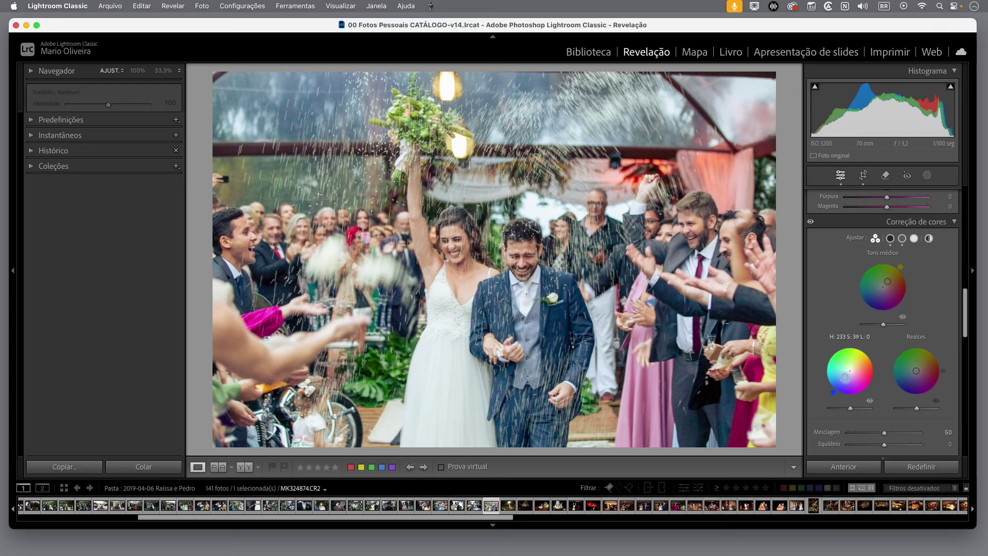
drag(845, 378, 844, 379)
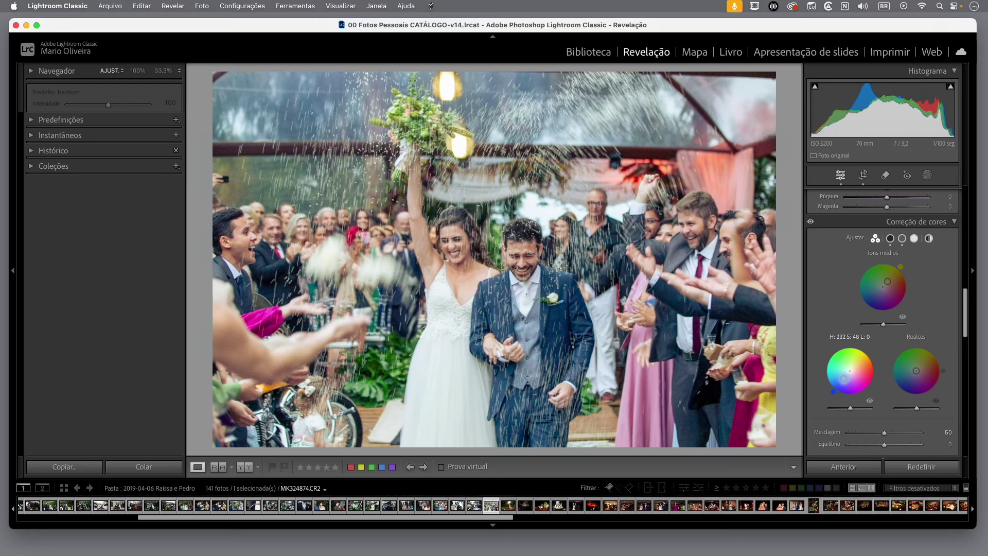
Fine-tune the blue shadow tint's strength, and start tinting highlights toward hue 326.
drag(844, 379, 837, 387)
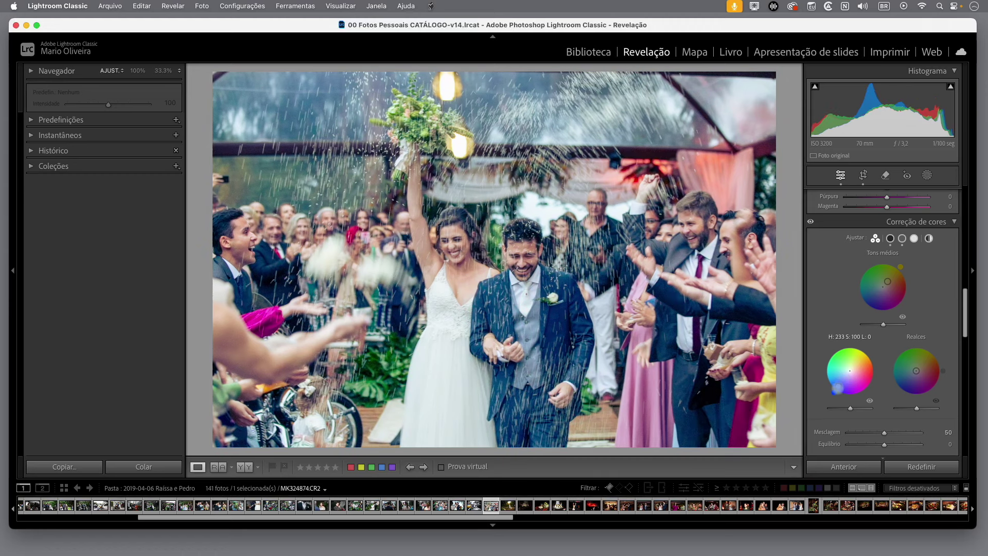
drag(838, 387, 845, 378)
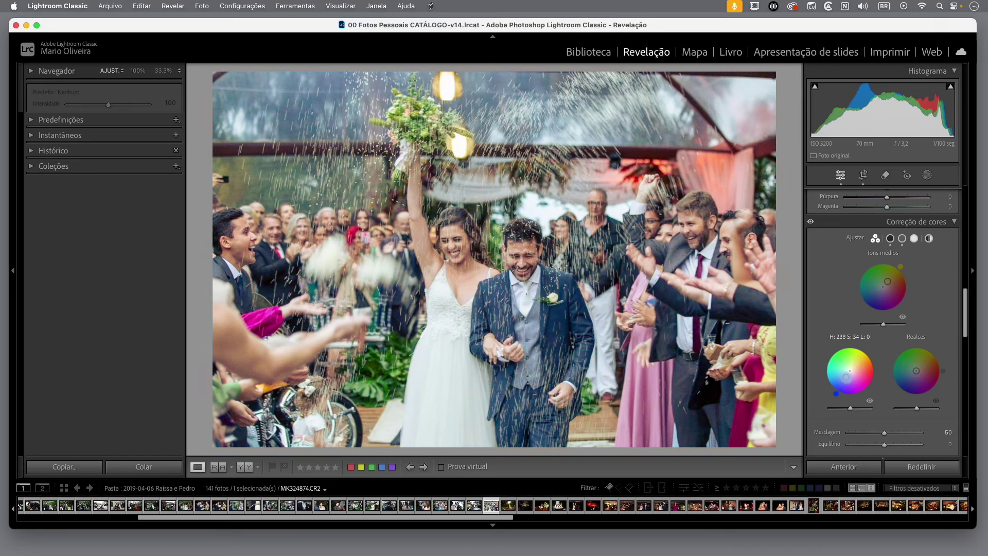
drag(846, 379, 847, 376)
drag(847, 376, 845, 374)
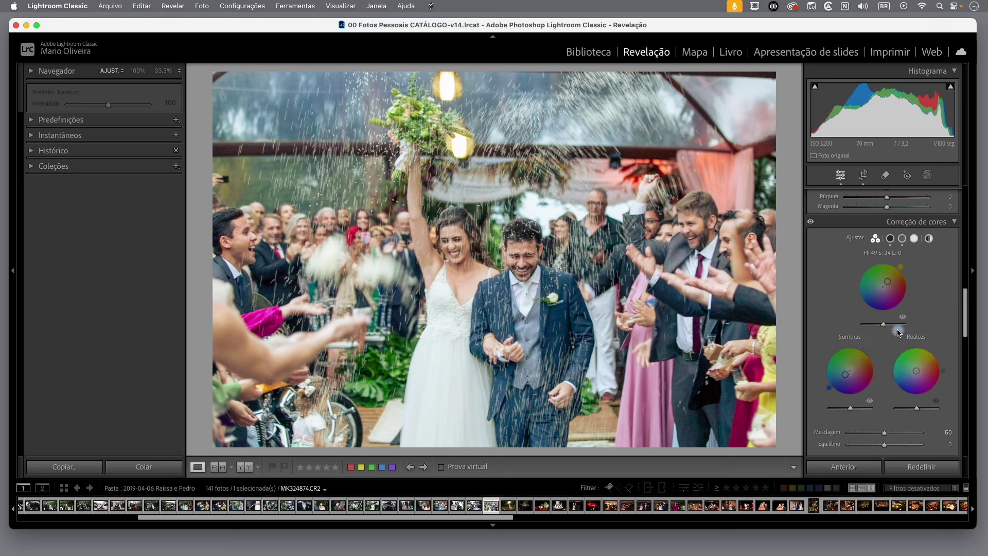
drag(918, 374, 920, 372)
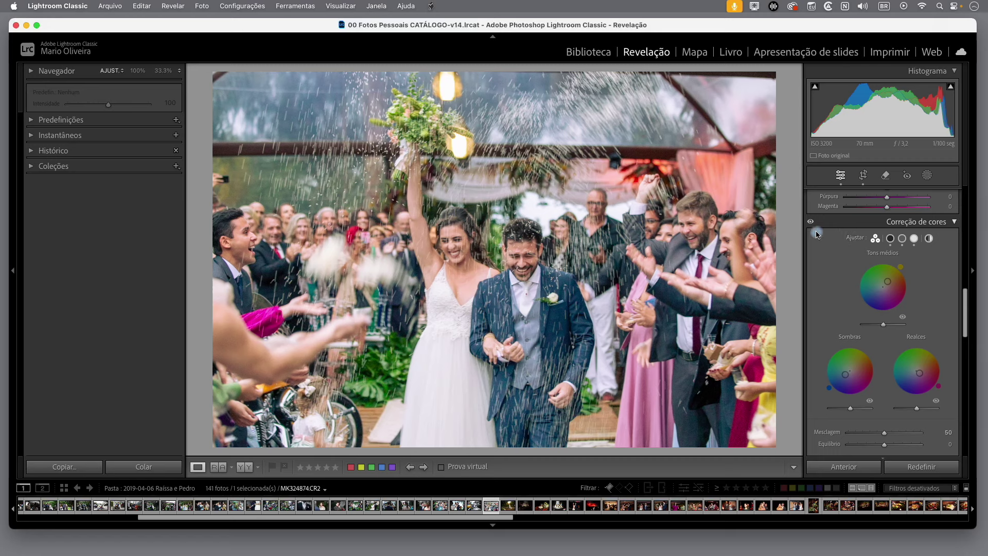
Collapse the Basic, Tone Curve, Color Mixer, Color Grading, Detail, Effects and Calibration panels.
scroll(967, 303, up, 3)
scroll(967, 304, up, 4)
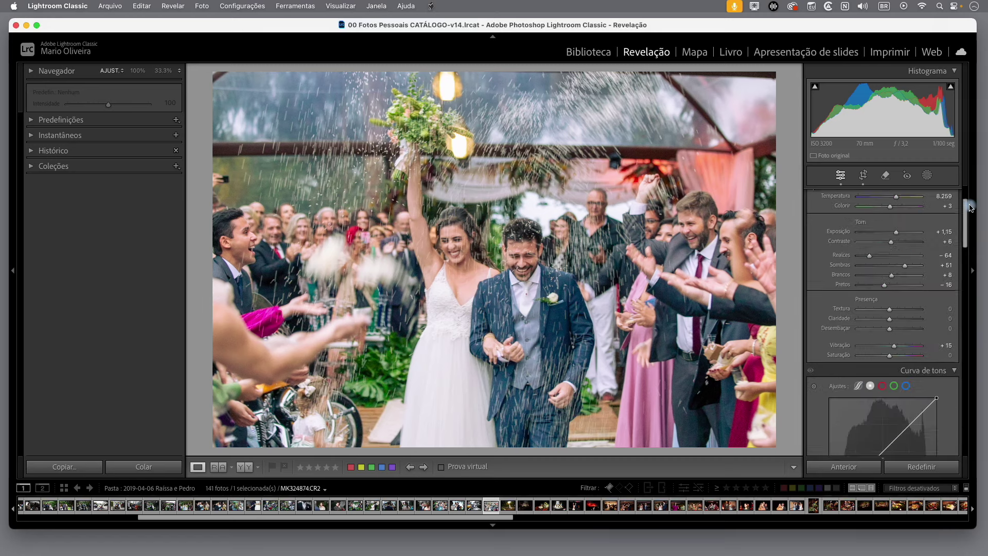
scroll(966, 303, up, 3)
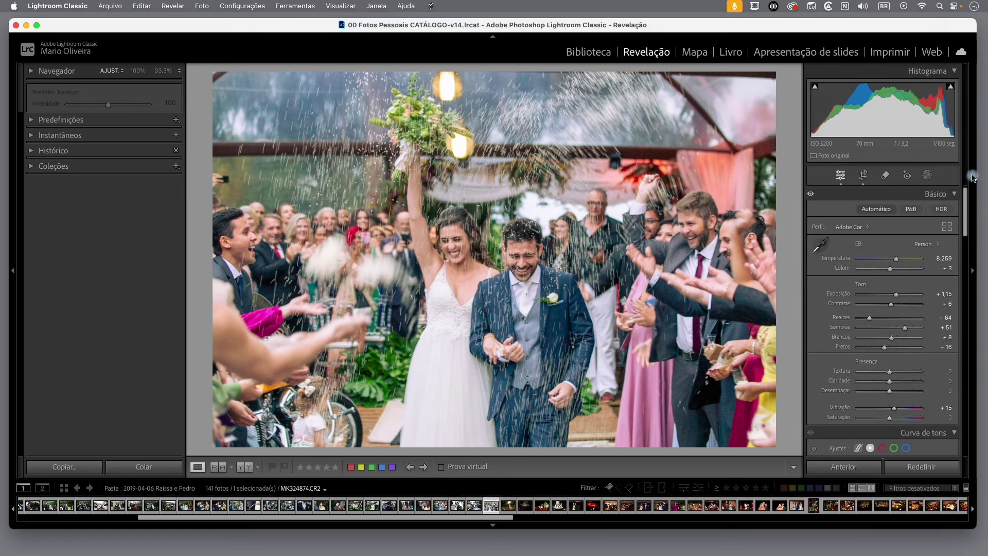
click(955, 195)
click(955, 225)
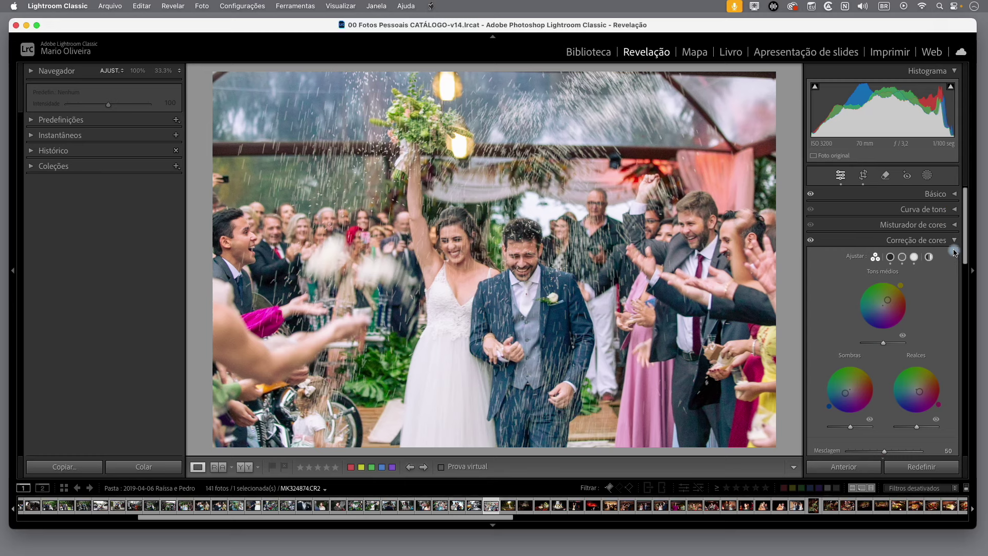
click(956, 241)
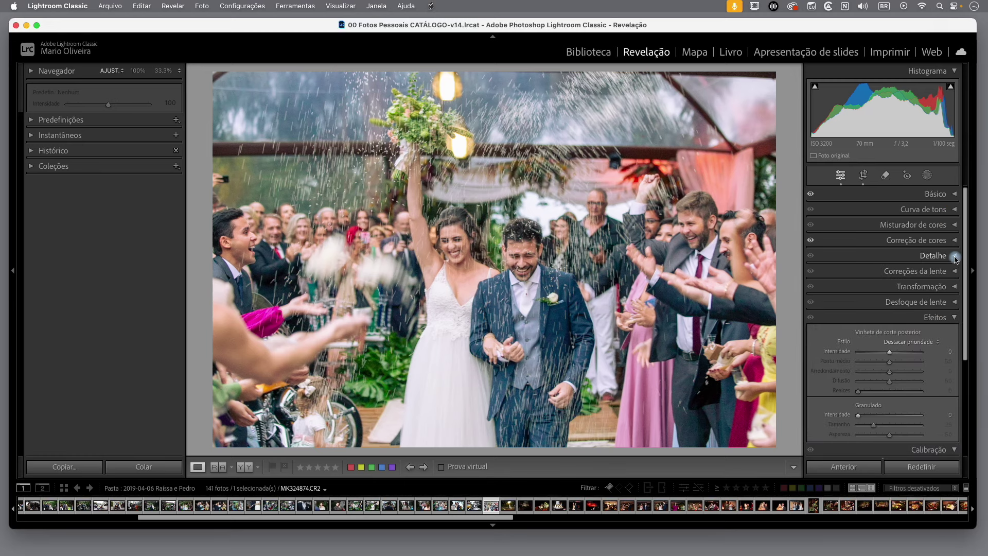
click(956, 318)
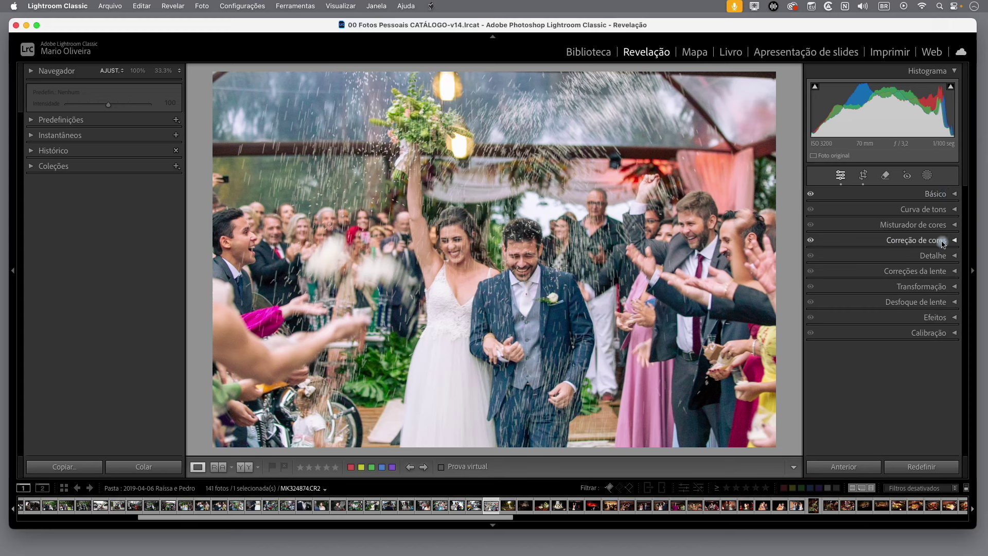
Toggle Color Grading off and on to compare, leave it on, then show the Before view.
click(811, 243)
click(812, 243)
click(811, 241)
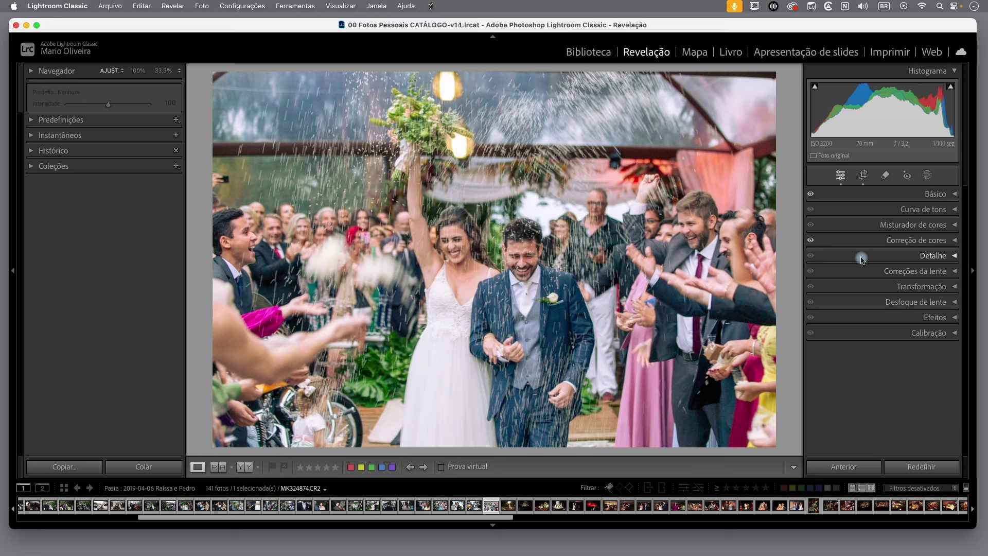
key(backslash)
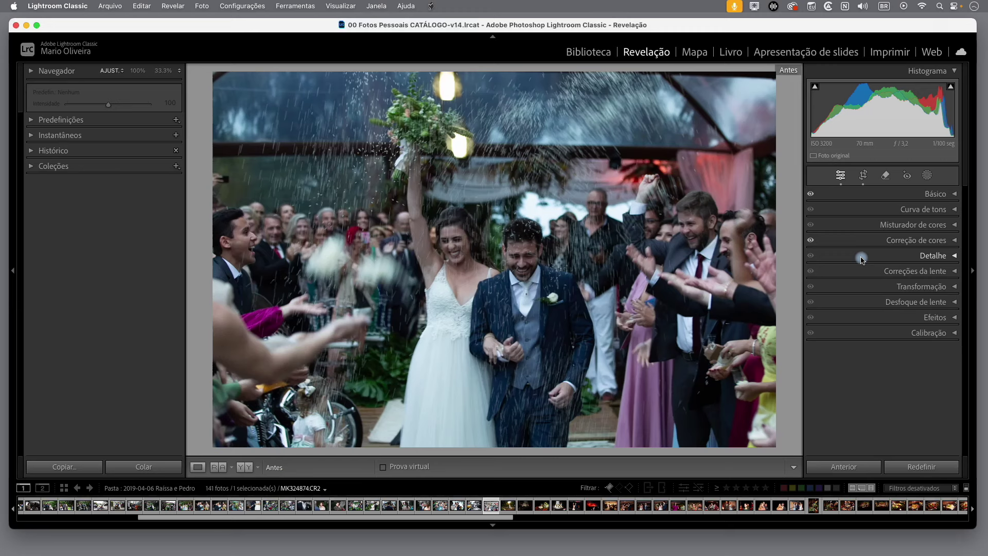
Flip between Before and After views with the backslash key to compare the edit.
key(backslash)
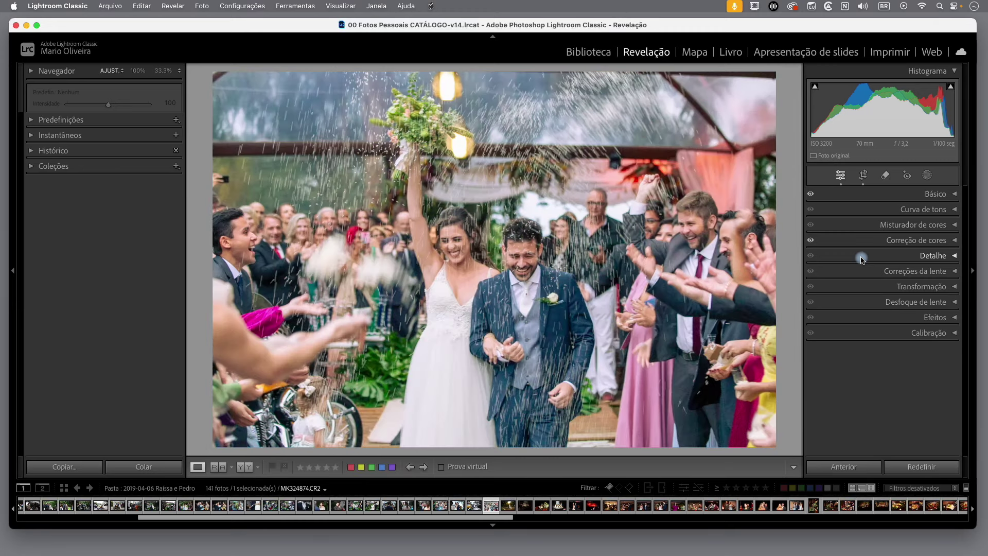
key(backslash)
key(backslash)
key(backslash)
key(backslash)
key(backslash)
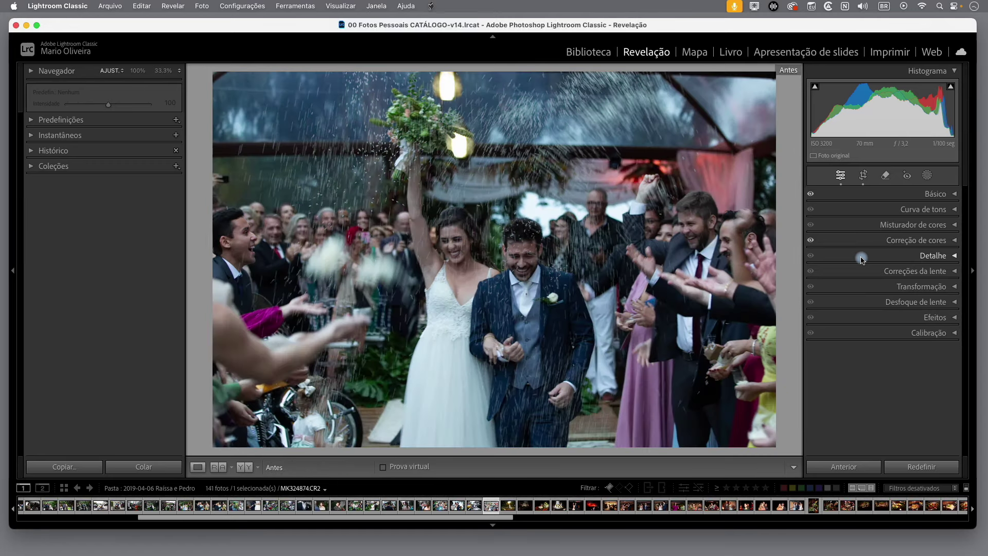
key(backslash)
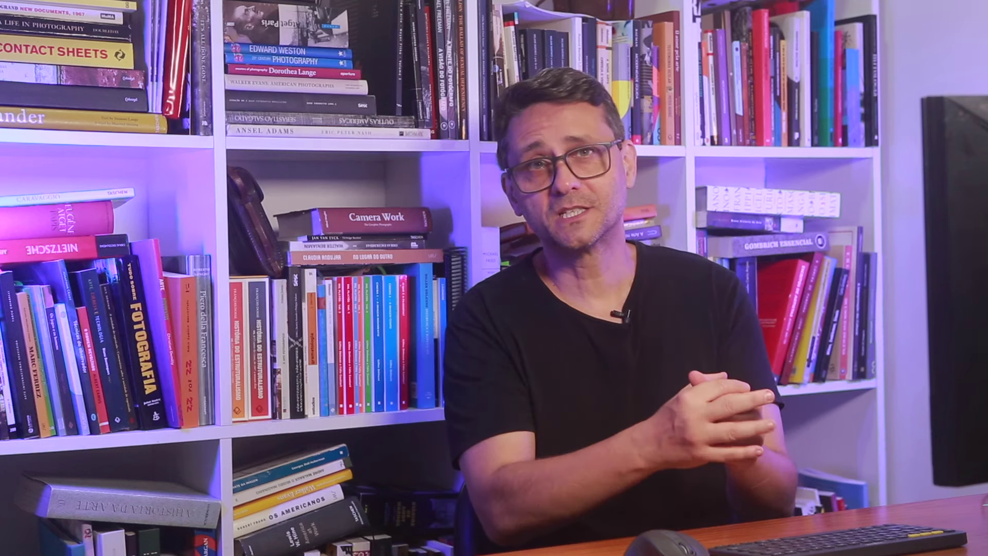